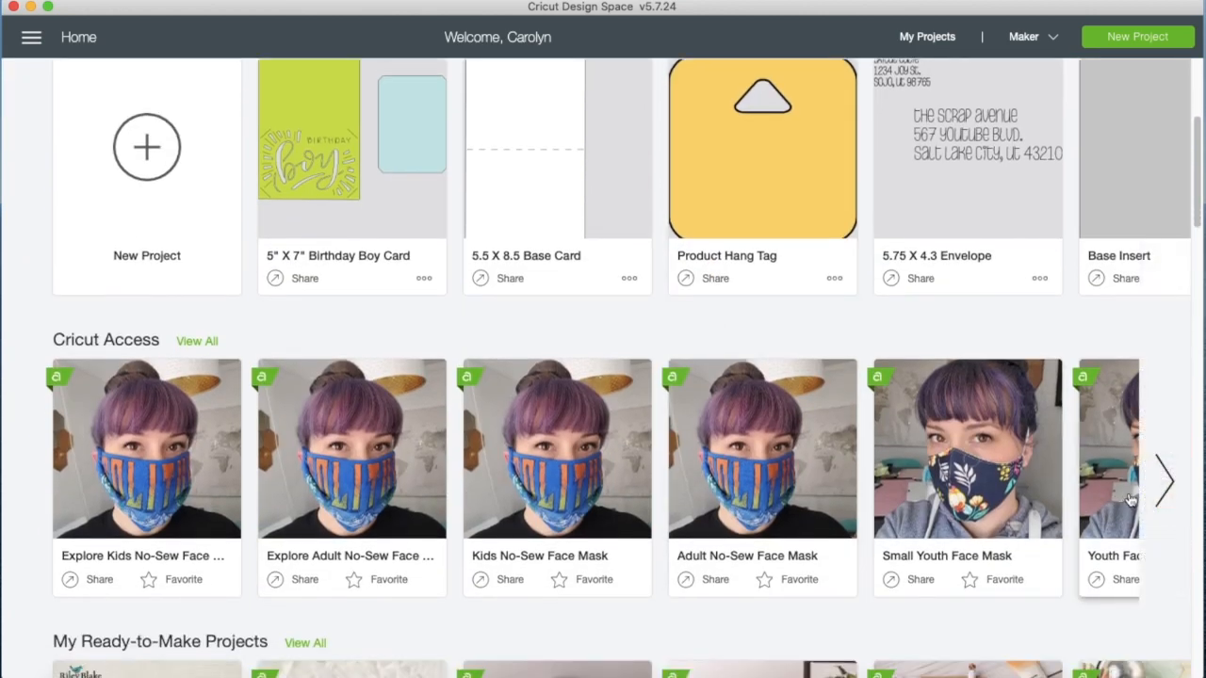
Browse the Cricut Access projects for the Thinking of You Card and preview its cutting mat
left_click(1164, 484)
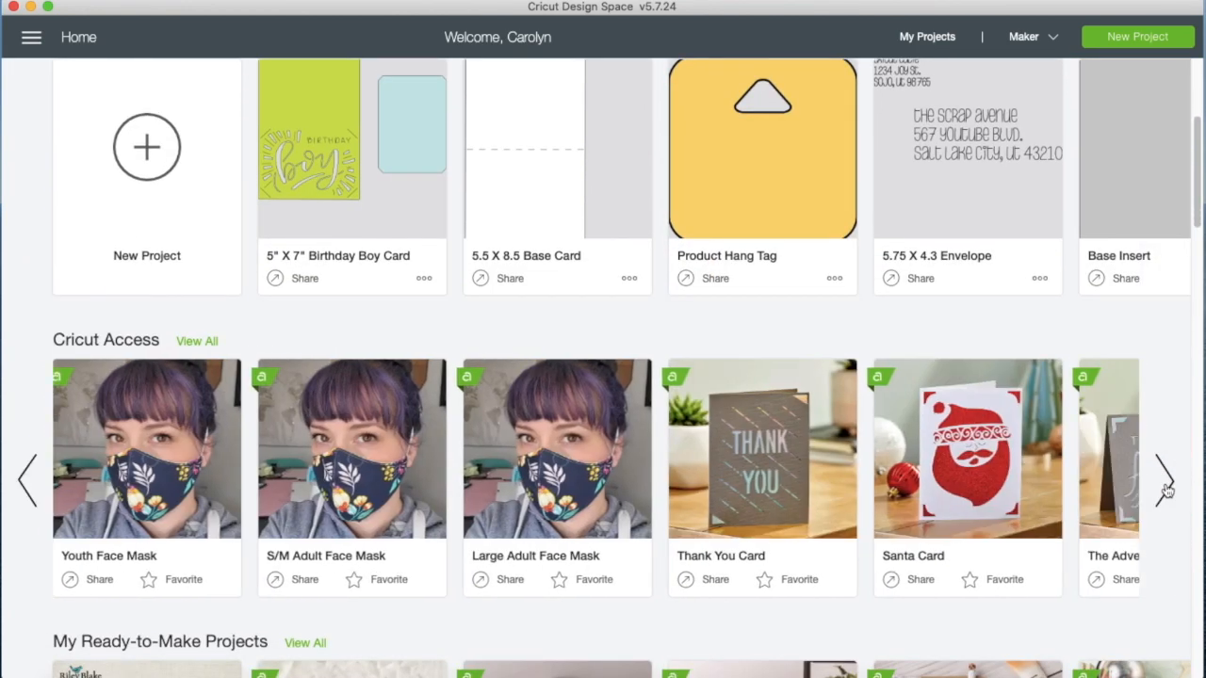
left_click(1165, 498)
left_click(1165, 498)
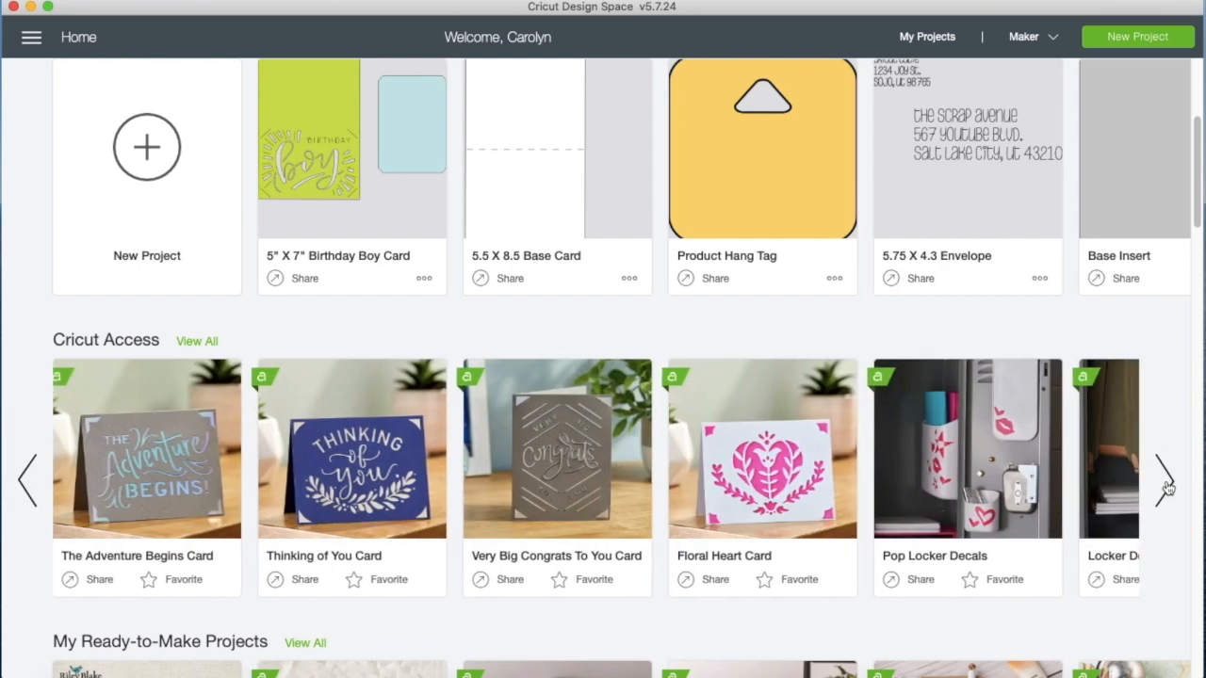
left_click(380, 459)
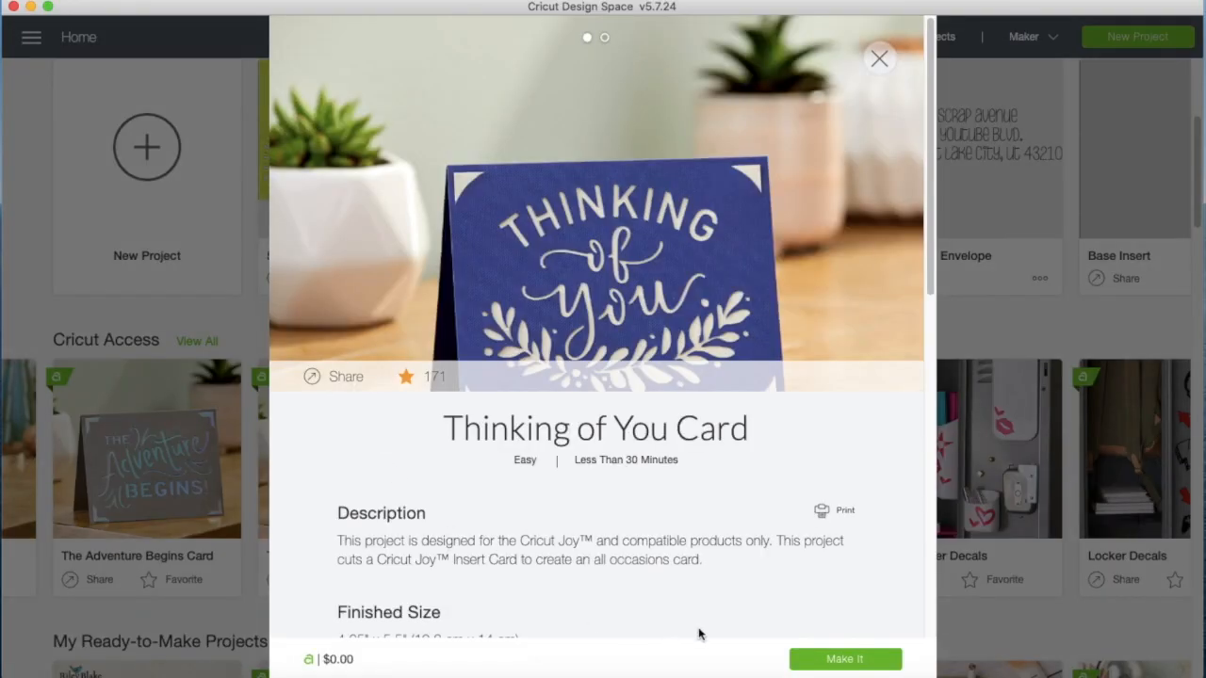
left_click(845, 659)
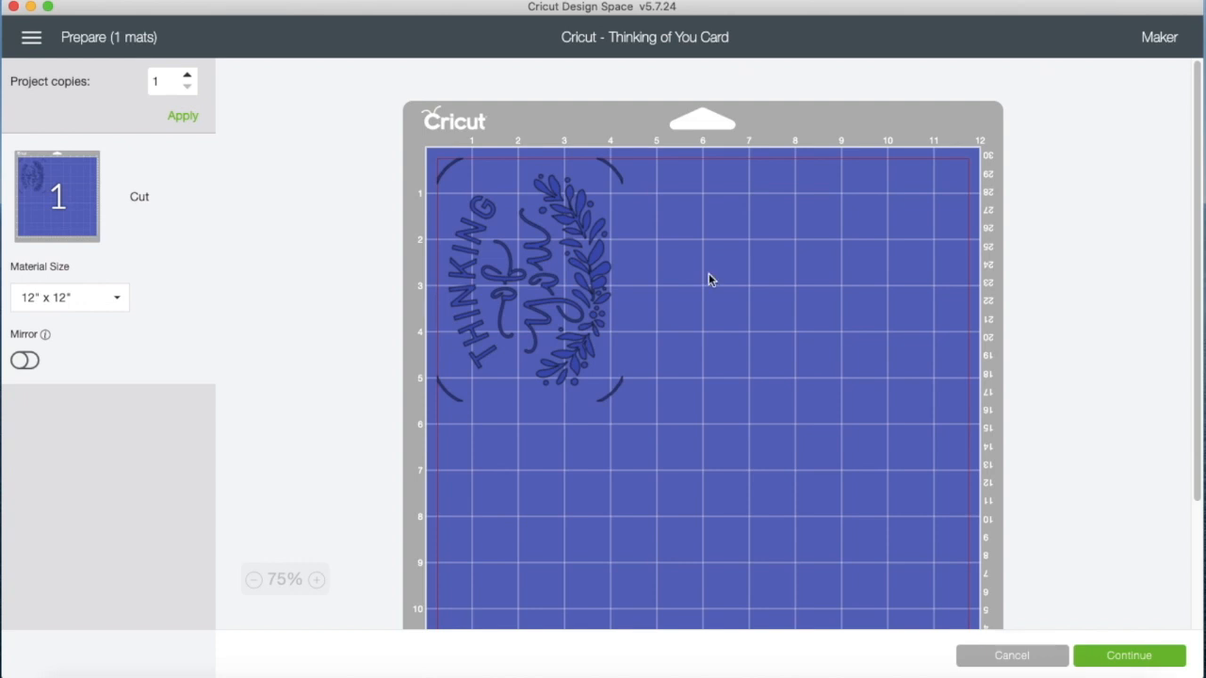
Return to a blank canvas and open the Image Sets category of the image library
left_click(32, 40)
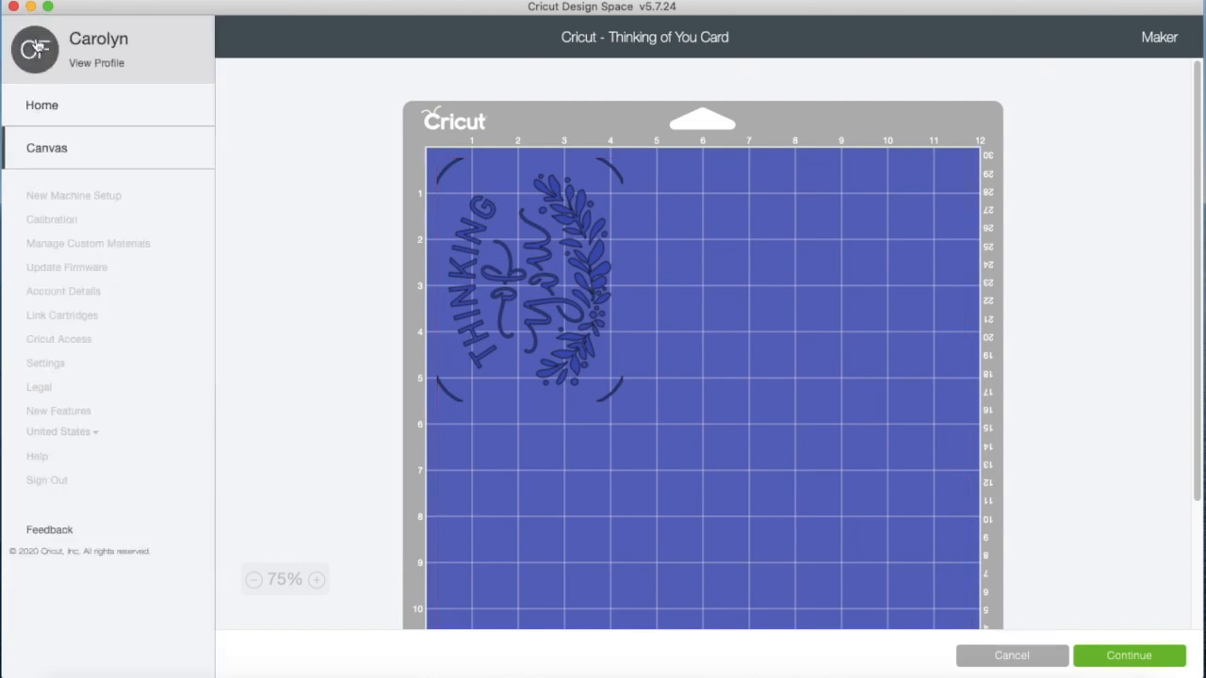
left_click(50, 154)
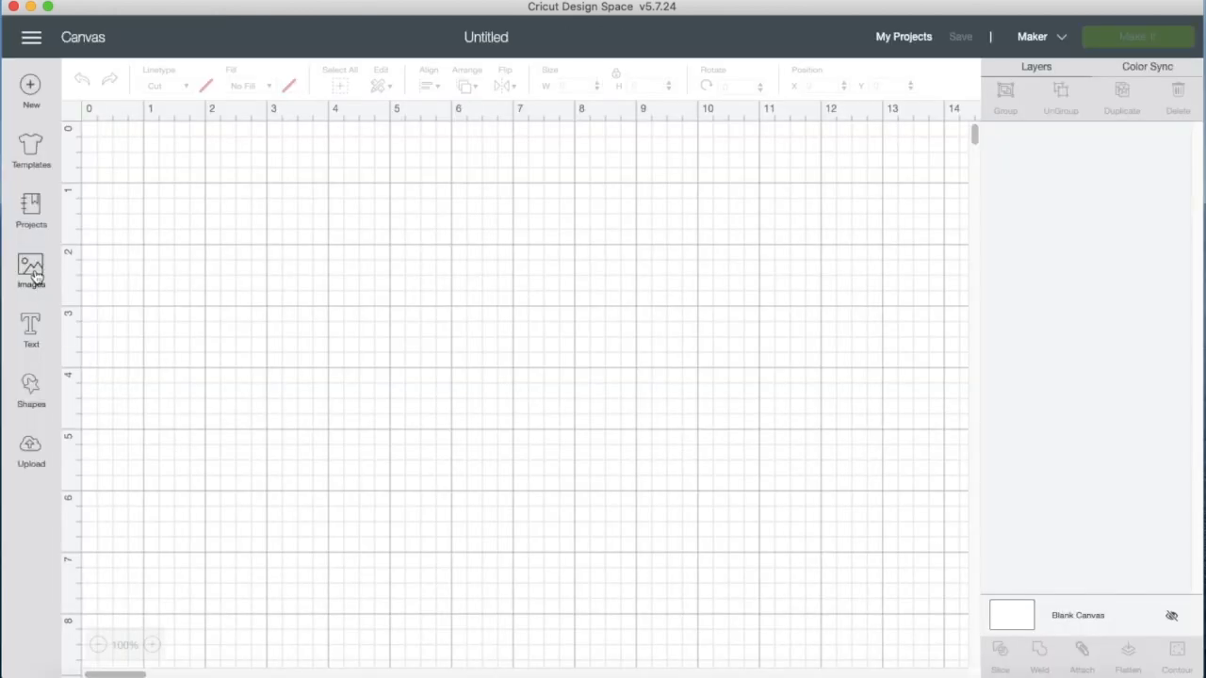
left_click(31, 272)
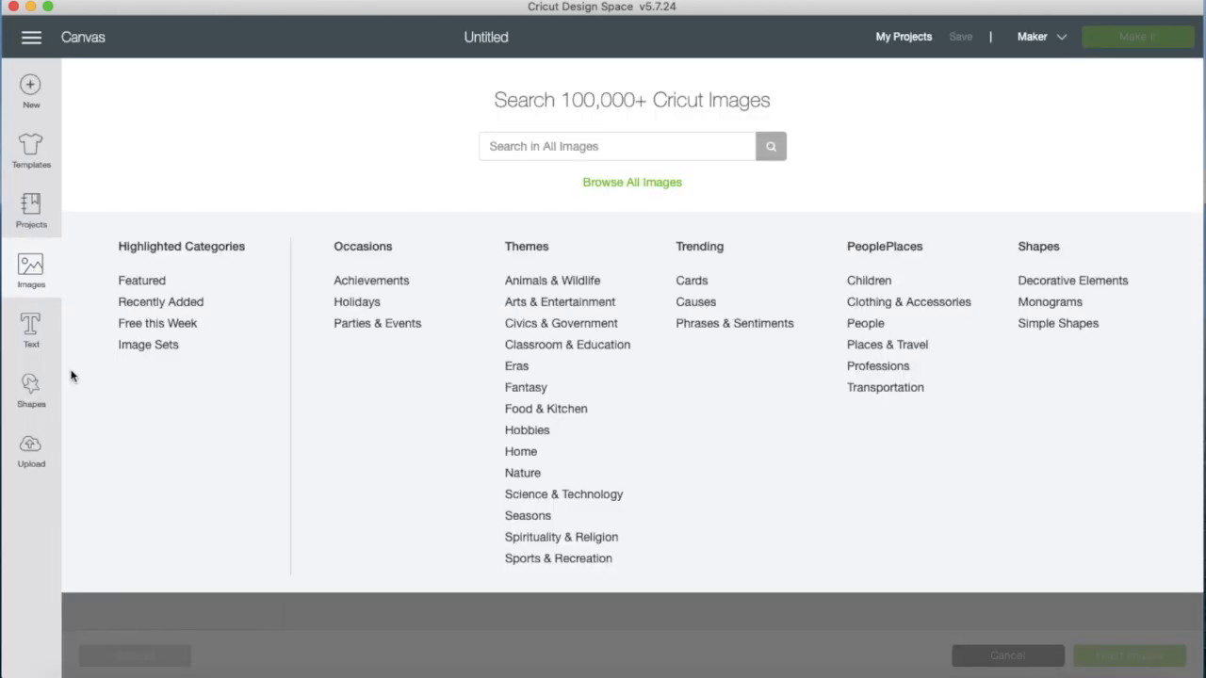
left_click(140, 347)
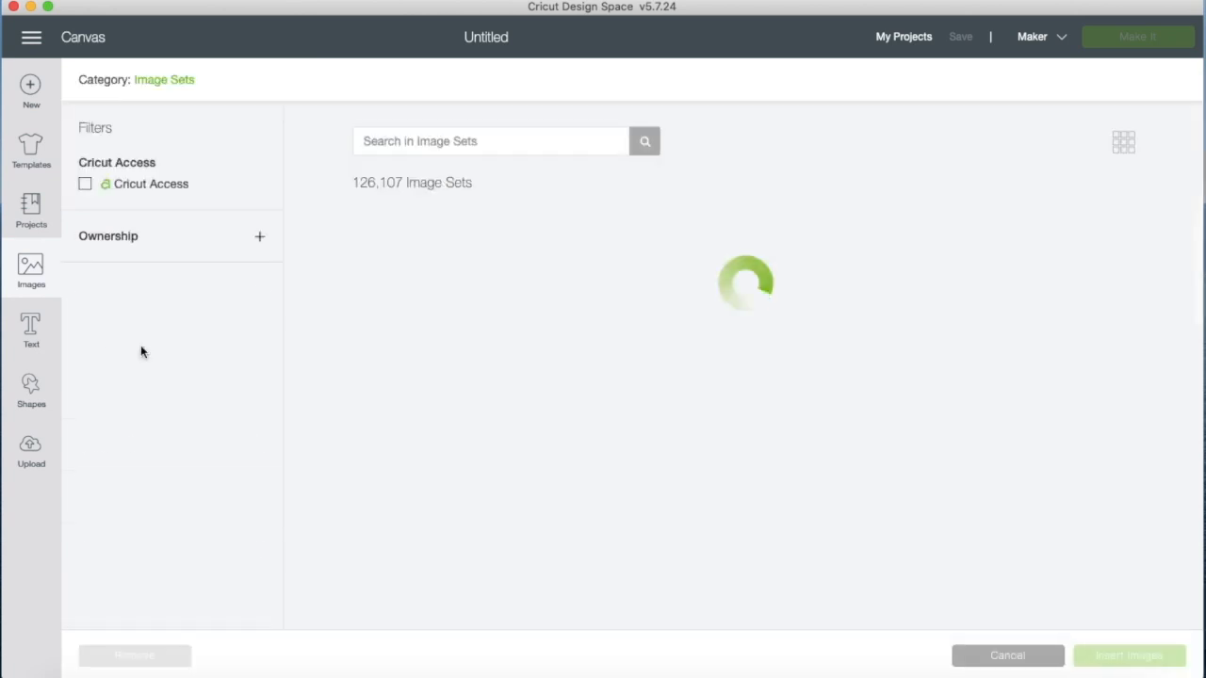
Look through the image sets for quick cut cards and open Alexis Mattox - Quick Cut Everyday Cards
scroll(1174, 253, "down", 3)
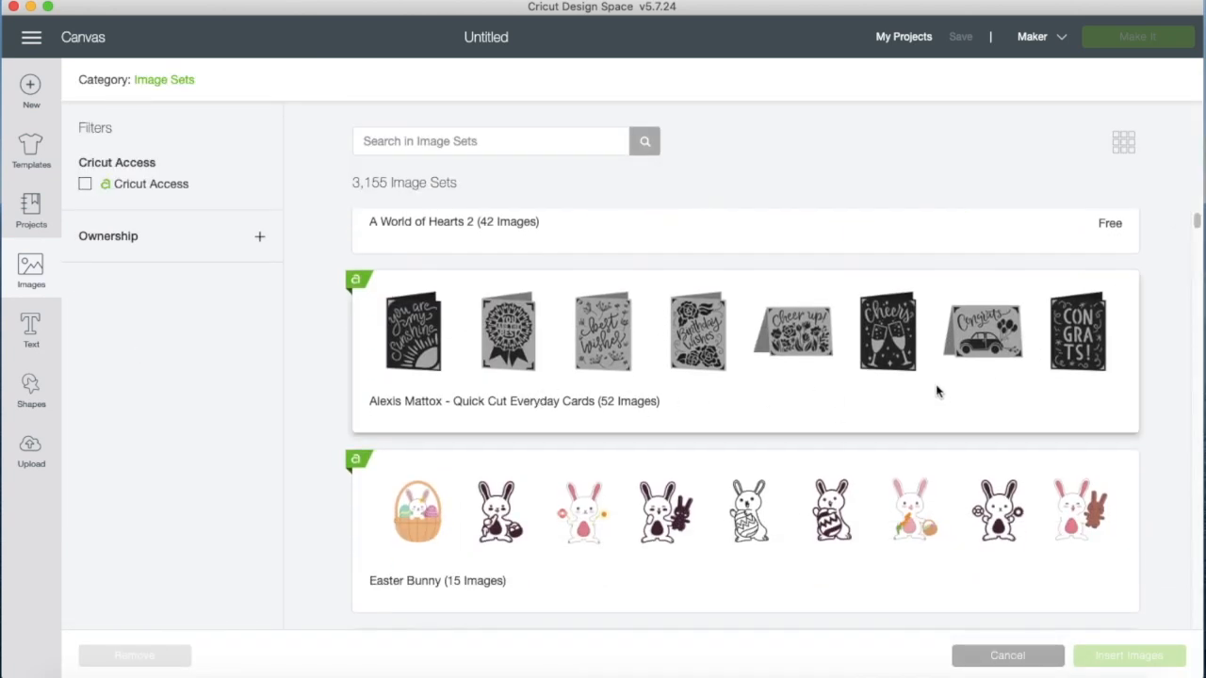
scroll(1173, 335, "down", 3)
scroll(1174, 335, "down", 10)
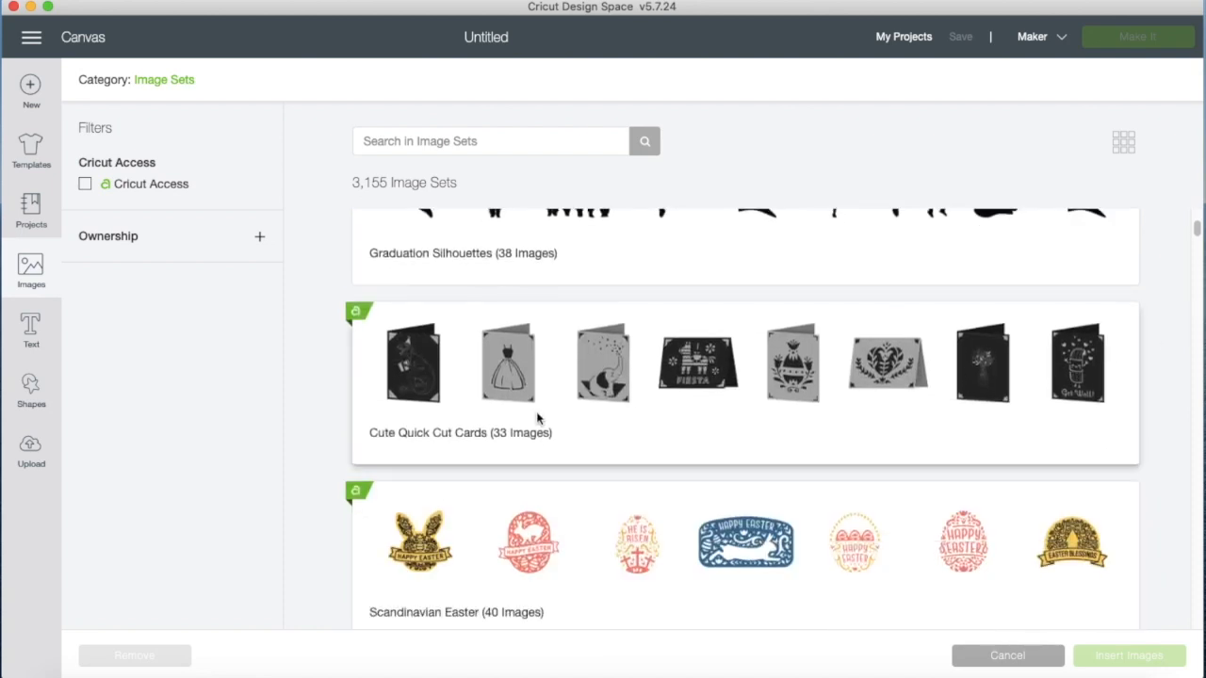
scroll(740, 403, "up", 15)
left_click(768, 476)
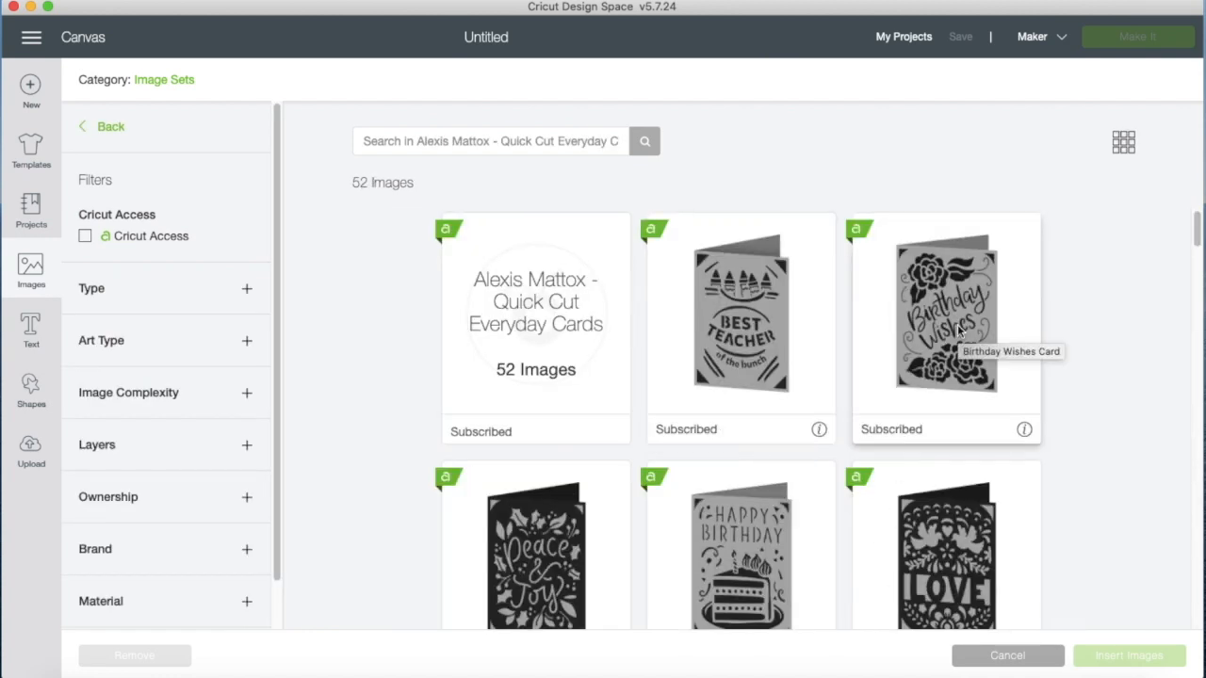
Insert the Birthday Wishes Card on the canvas, ungroup it and move its card piece downward
left_click(959, 328)
left_click(1118, 657)
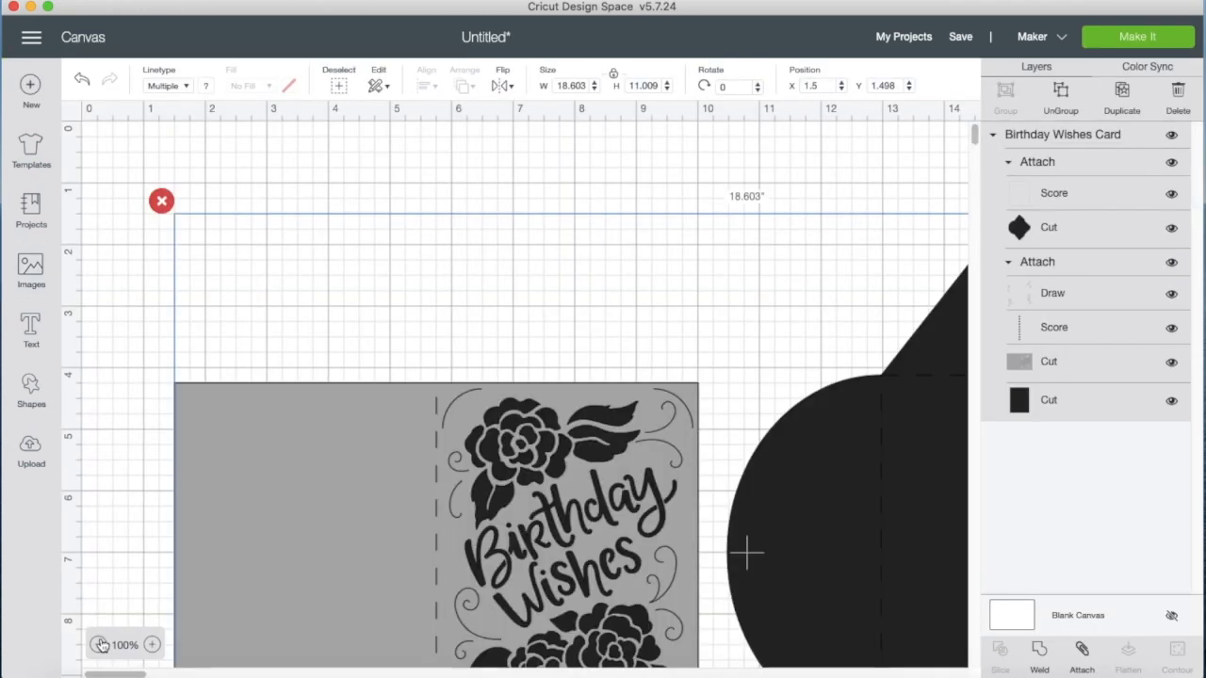
left_click(101, 646)
left_click(101, 646)
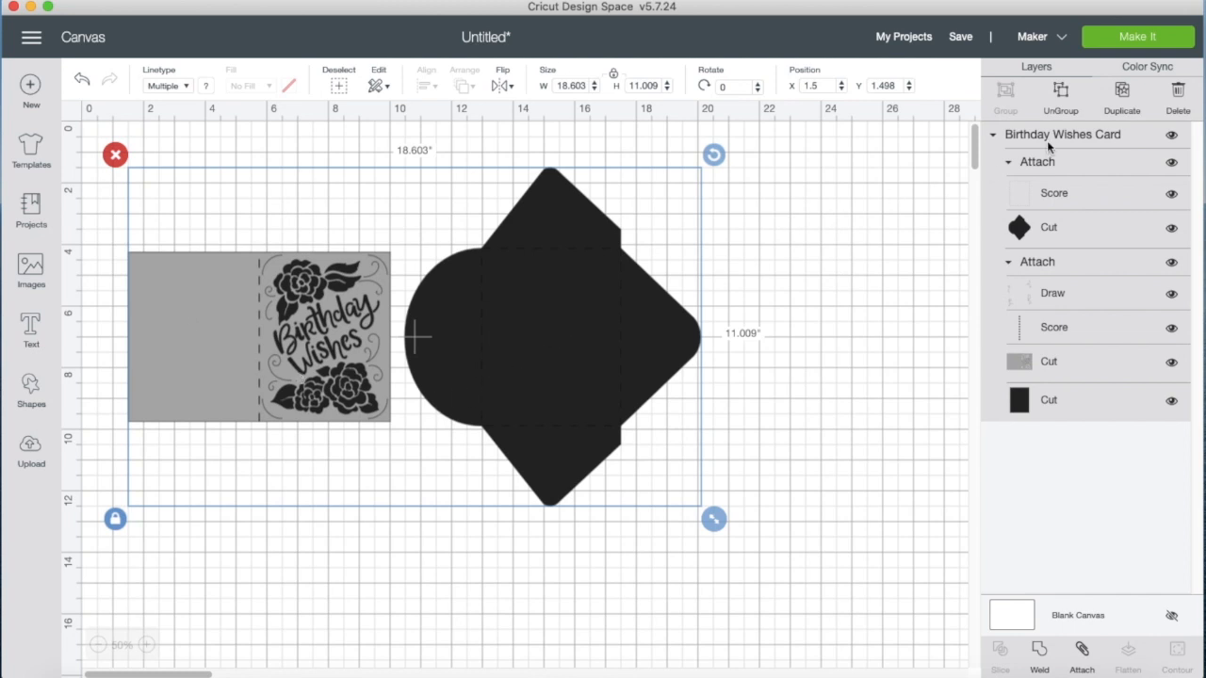
left_click(1062, 94)
left_click_drag(222, 384, 269, 578)
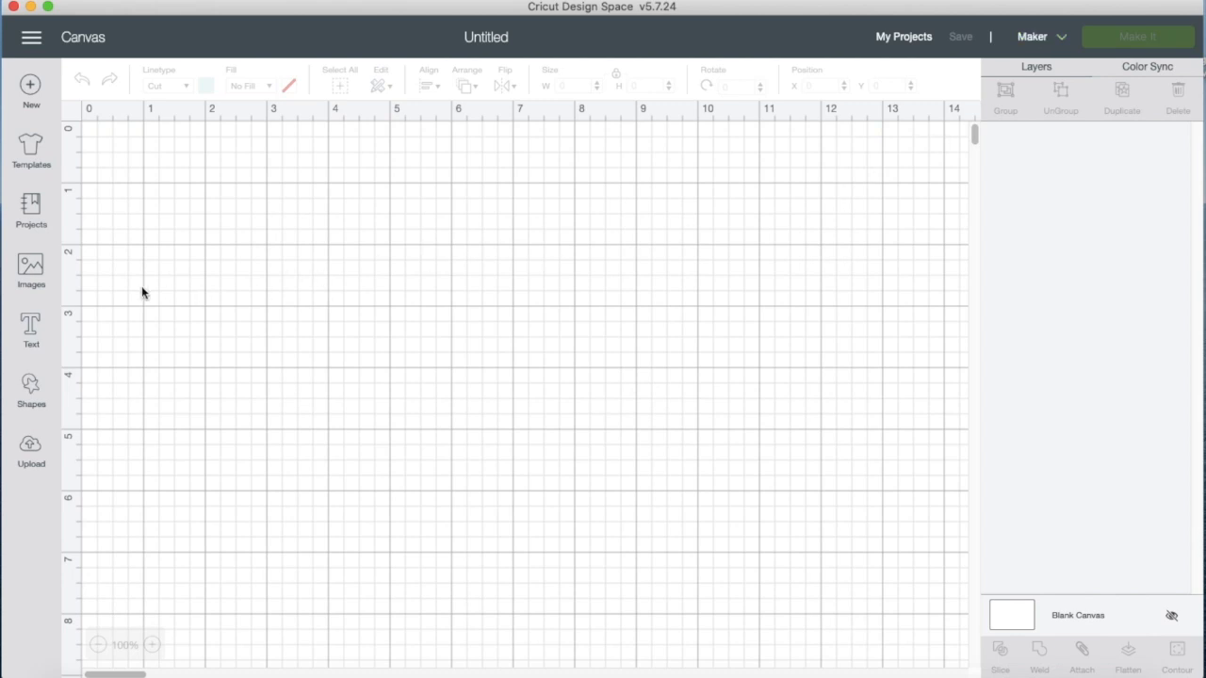
Search the image sets for "Alexis" and open the Alexis Mattox - Quick Cut Cards set
left_click(30, 275)
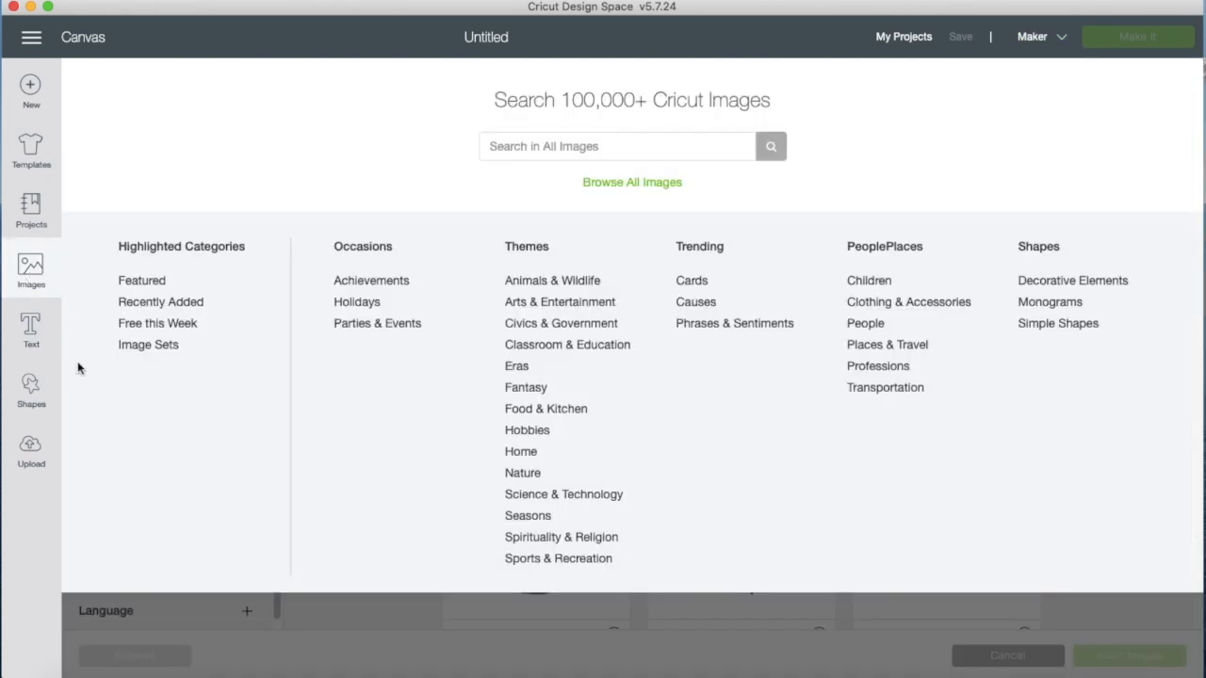
left_click(151, 345)
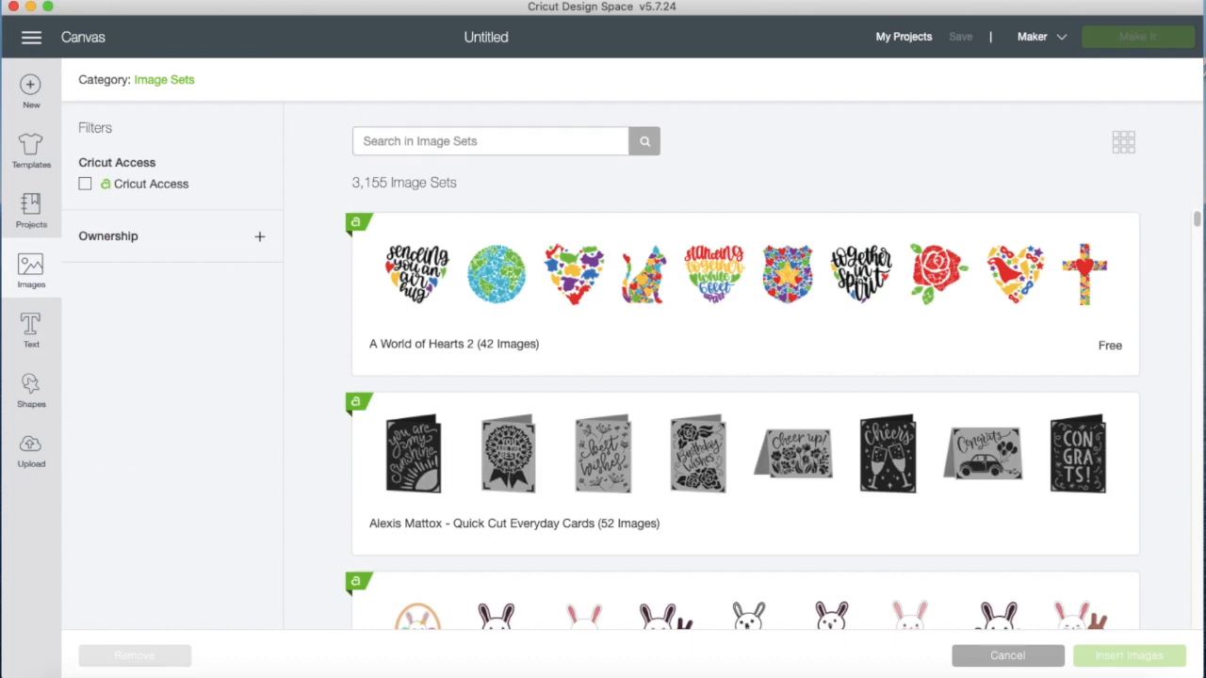
type("Alexis")
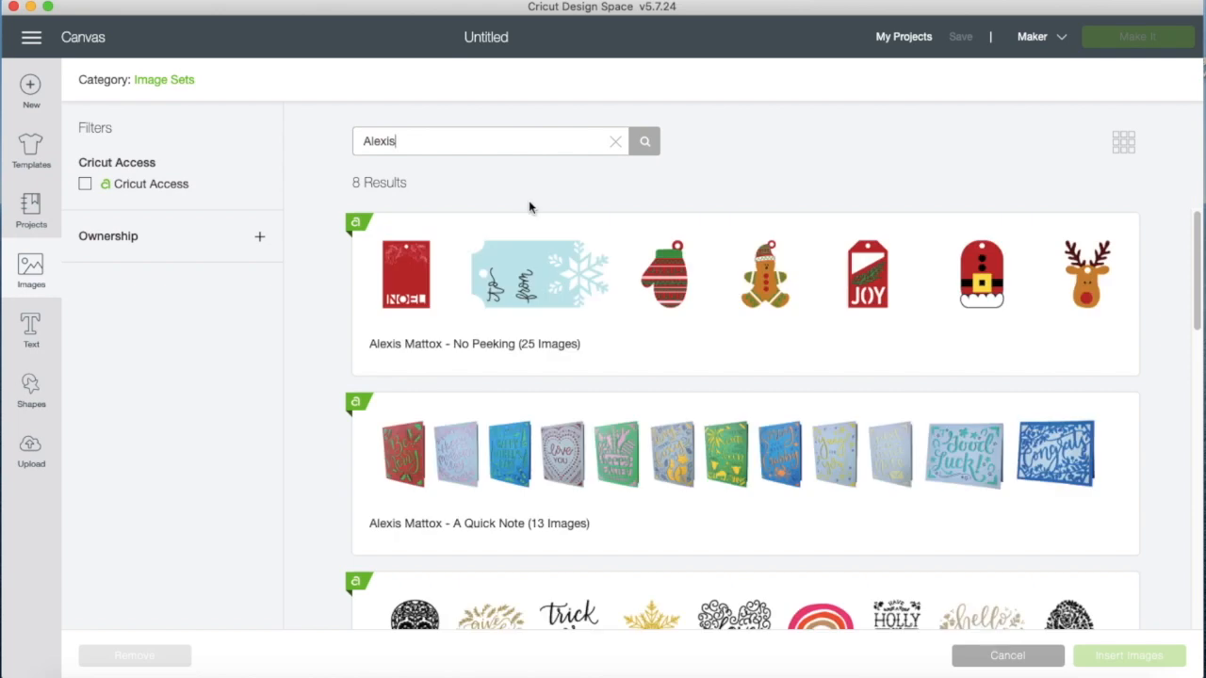
scroll(525, 360, "down", 10)
scroll(525, 363, "down", 3)
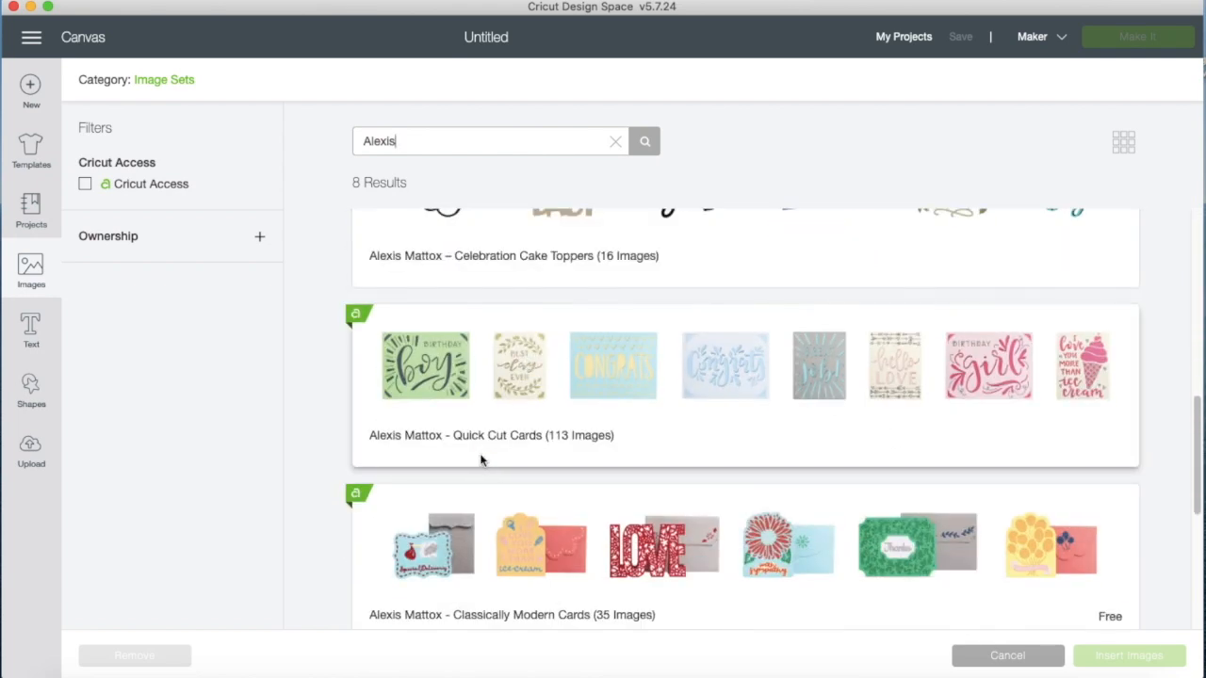
left_click(564, 428)
Insert the green Birthday Boy card from the Quick Cut Cards set on the canvas
scroll(655, 407, "down", 10)
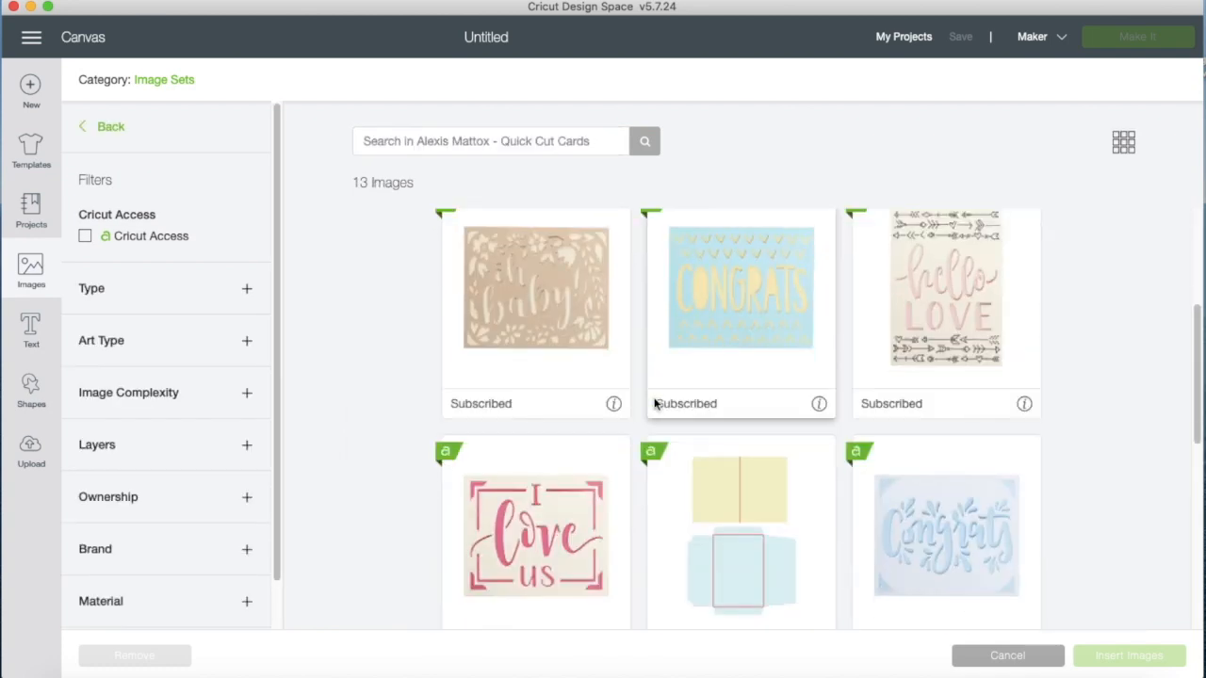
scroll(655, 404, "down", 2)
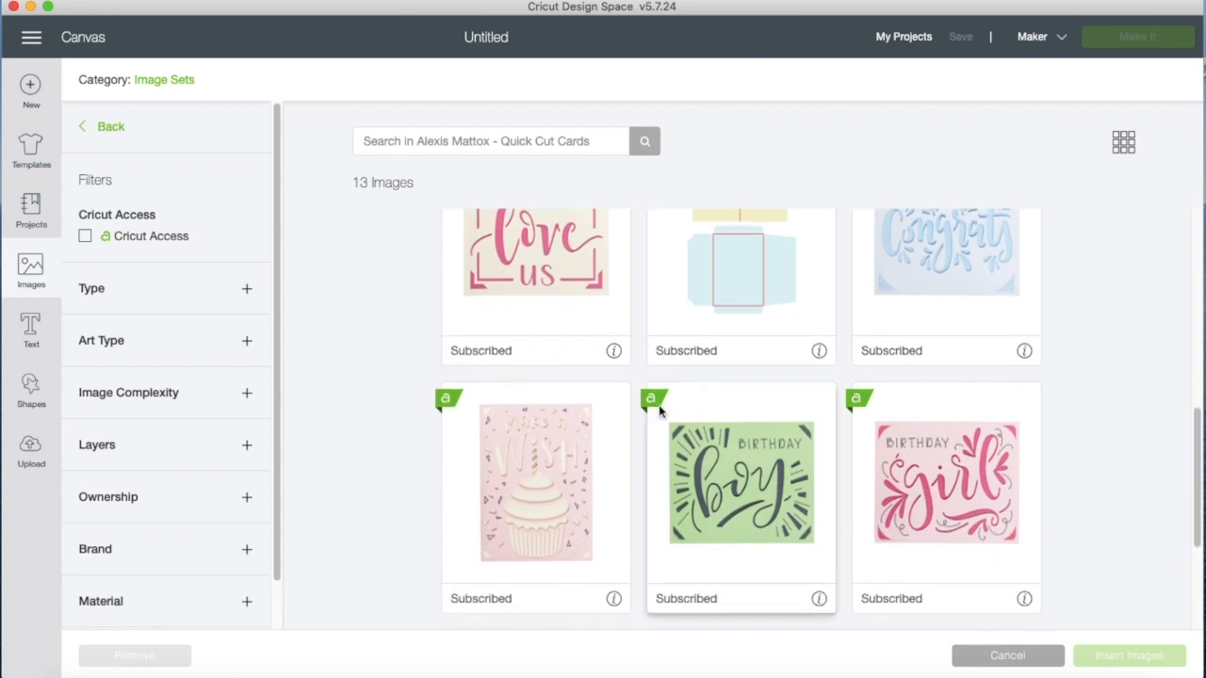
left_click(736, 496)
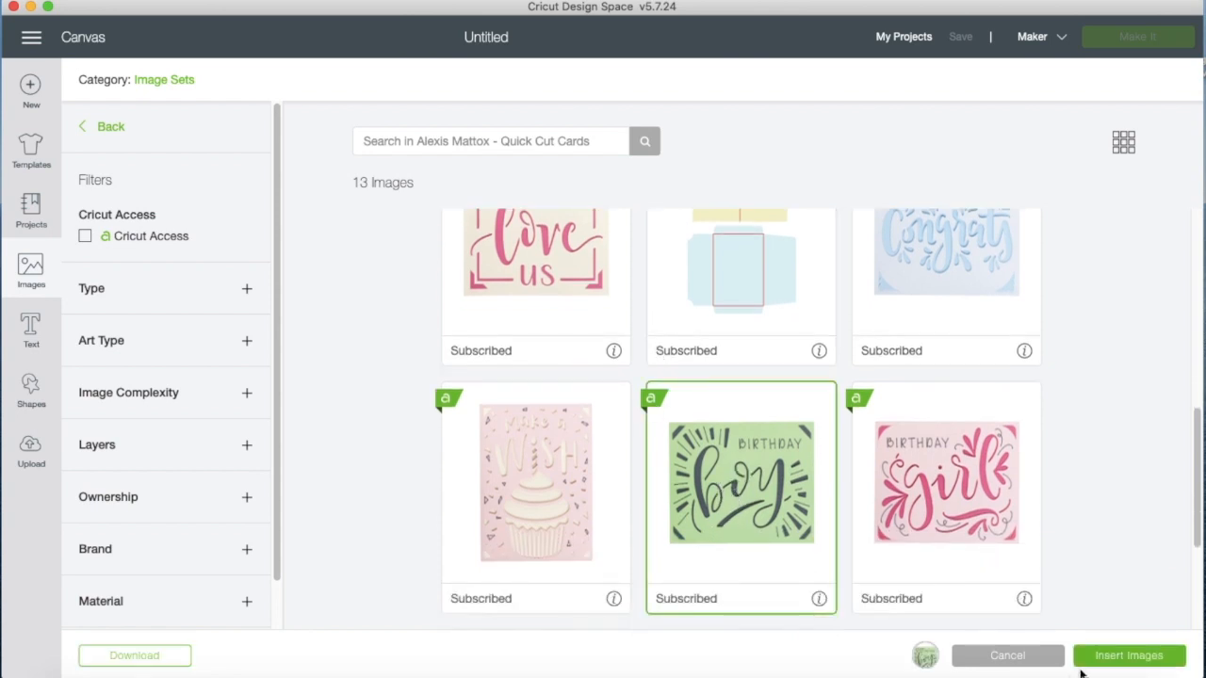
left_click(1109, 654)
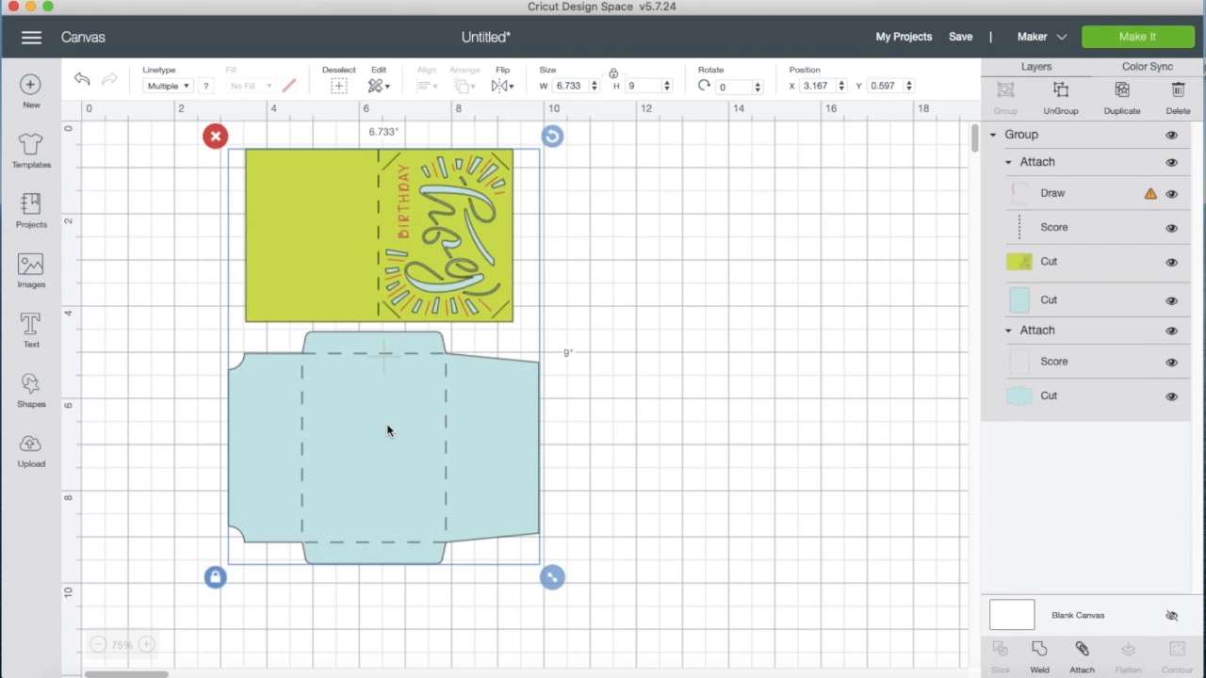
Ungroup the Birthday Boy card and delete its envelope
left_click(1061, 94)
left_click(345, 463)
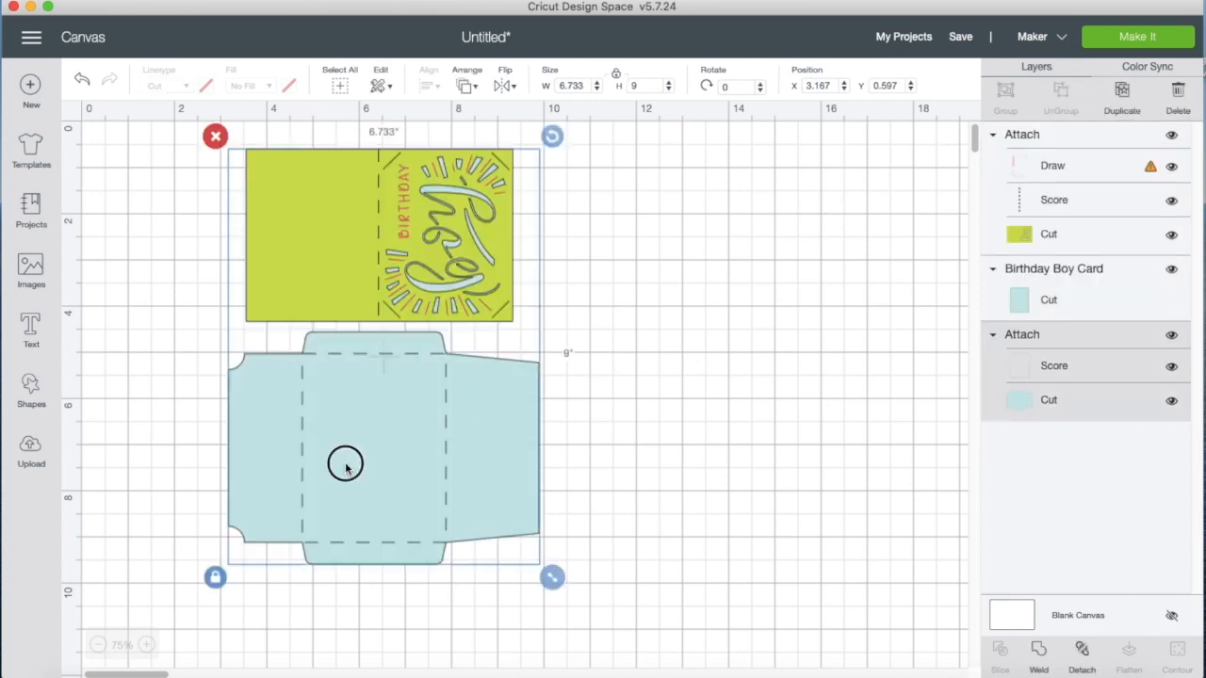
left_click(215, 319)
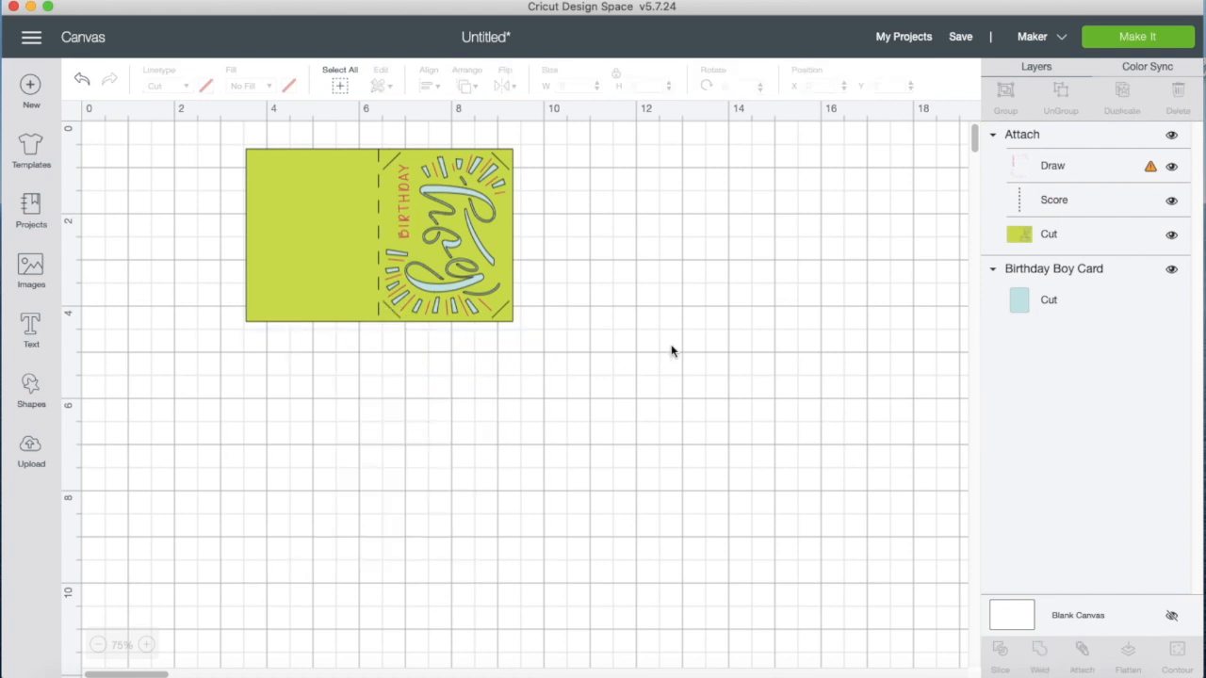
Hide the card's score line and move the blue insert off the green card into empty space beside it
left_click(1172, 202)
left_click_drag(346, 257, 274, 316)
left_click_drag(479, 221, 724, 262)
Rotate the green card about 90° upright and resize it without fixed proportions to 7" wide by 10" high
left_click(268, 263)
left_click_drag(453, 195, 402, 431)
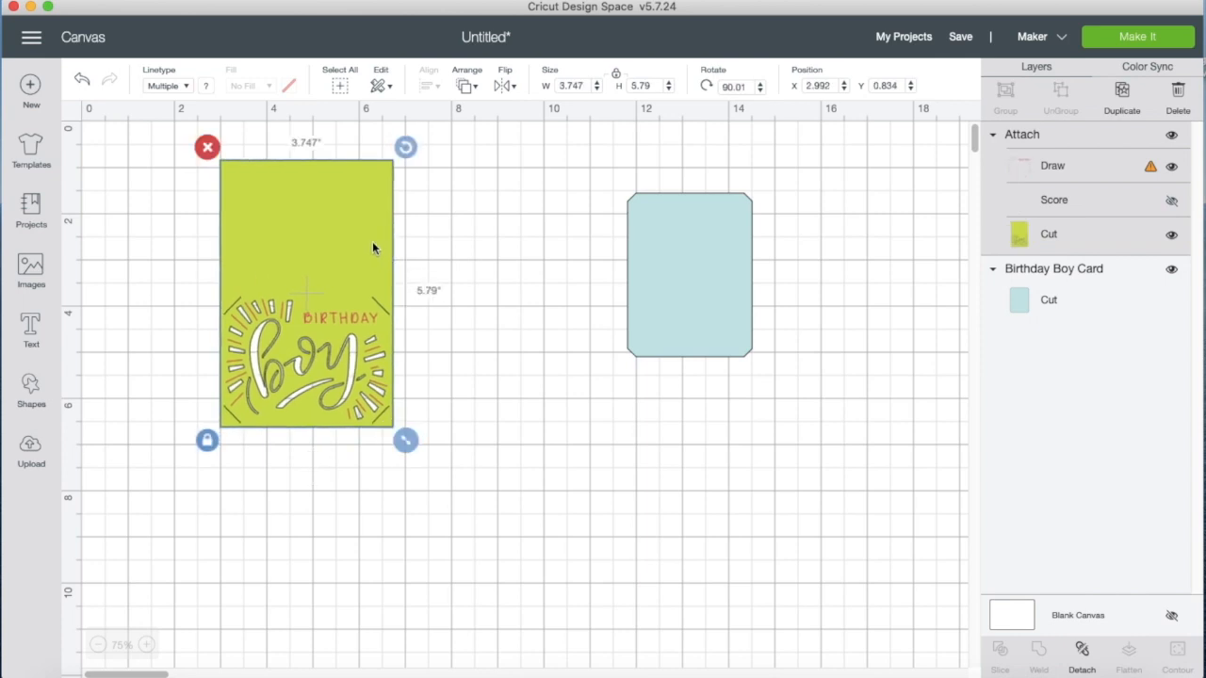
left_click(615, 75)
double_click(586, 83)
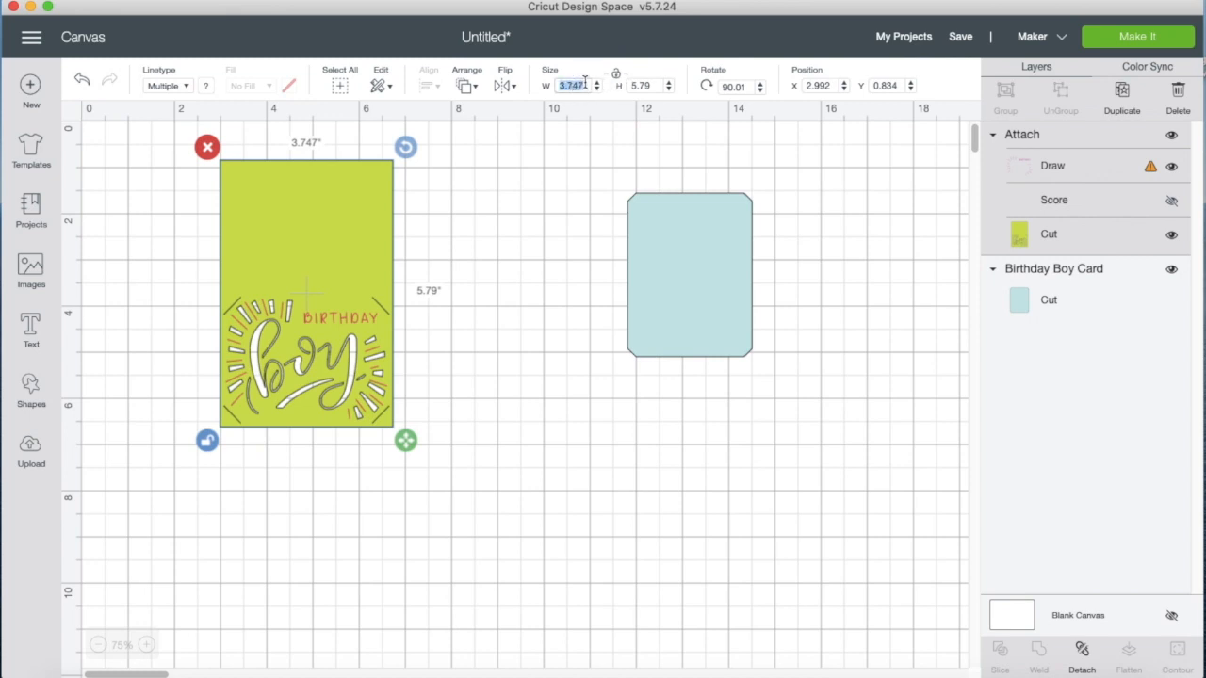
type("7")
key("Tab")
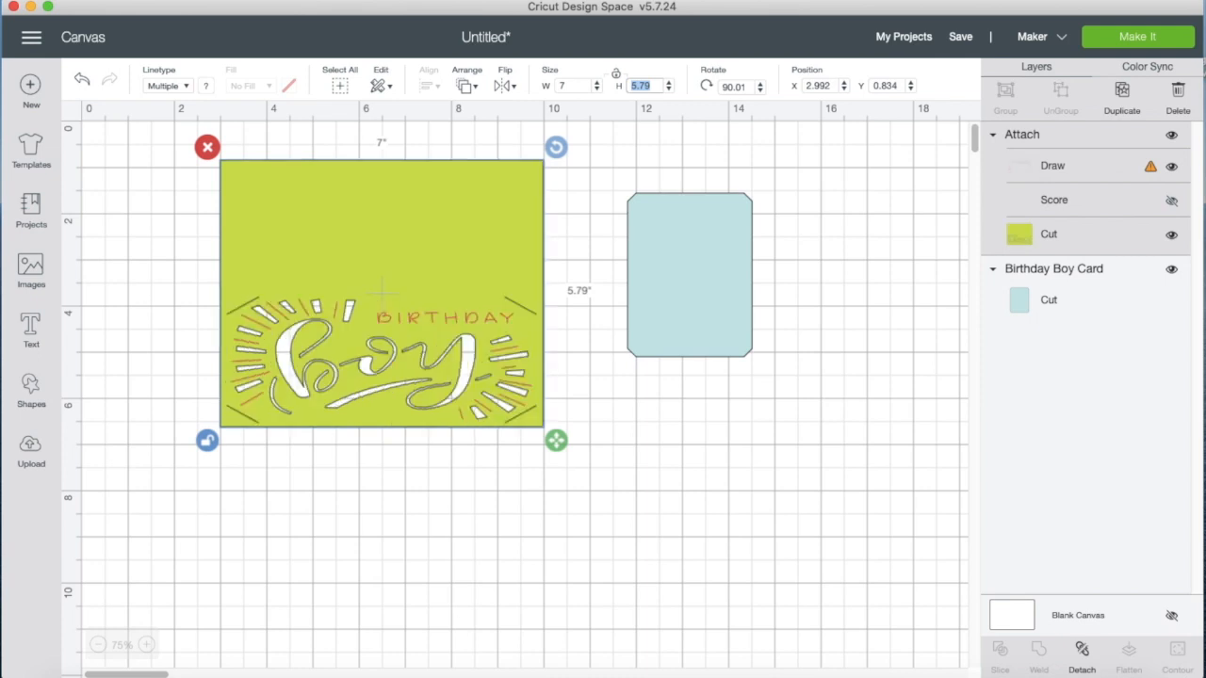
type("10")
key("Return")
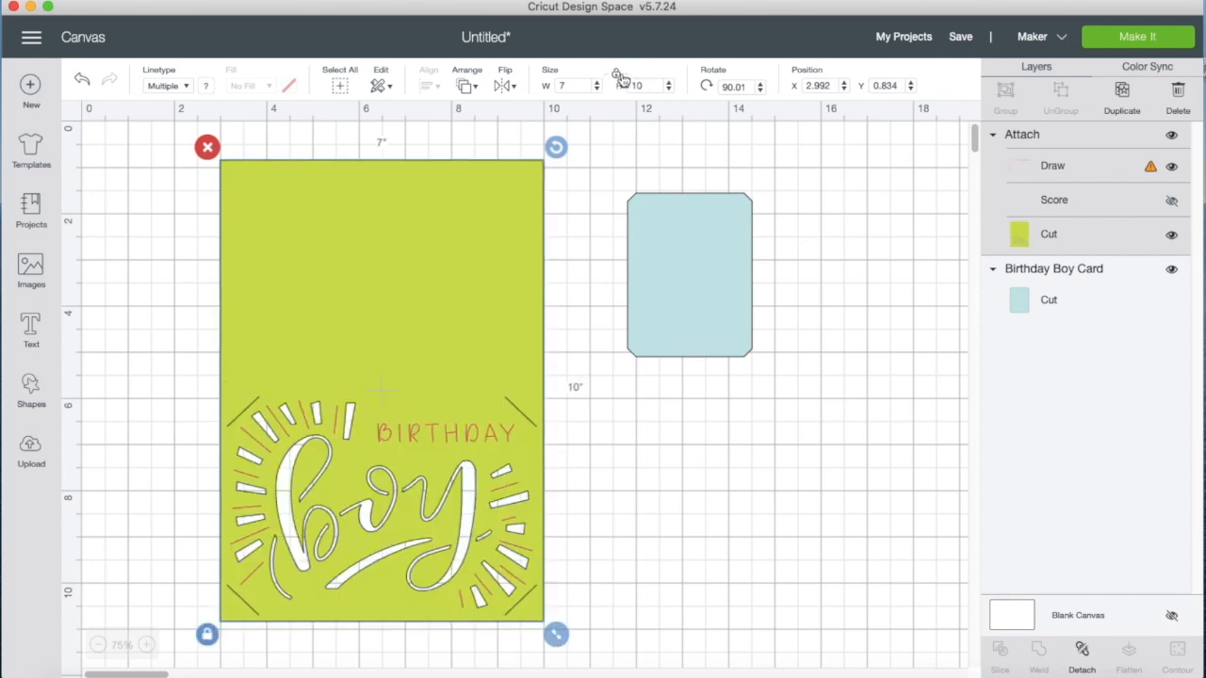
Resize the blue insert without fixed proportions to 4.7" wide by 6.7" high, then lock its proportions again
left_click(698, 250)
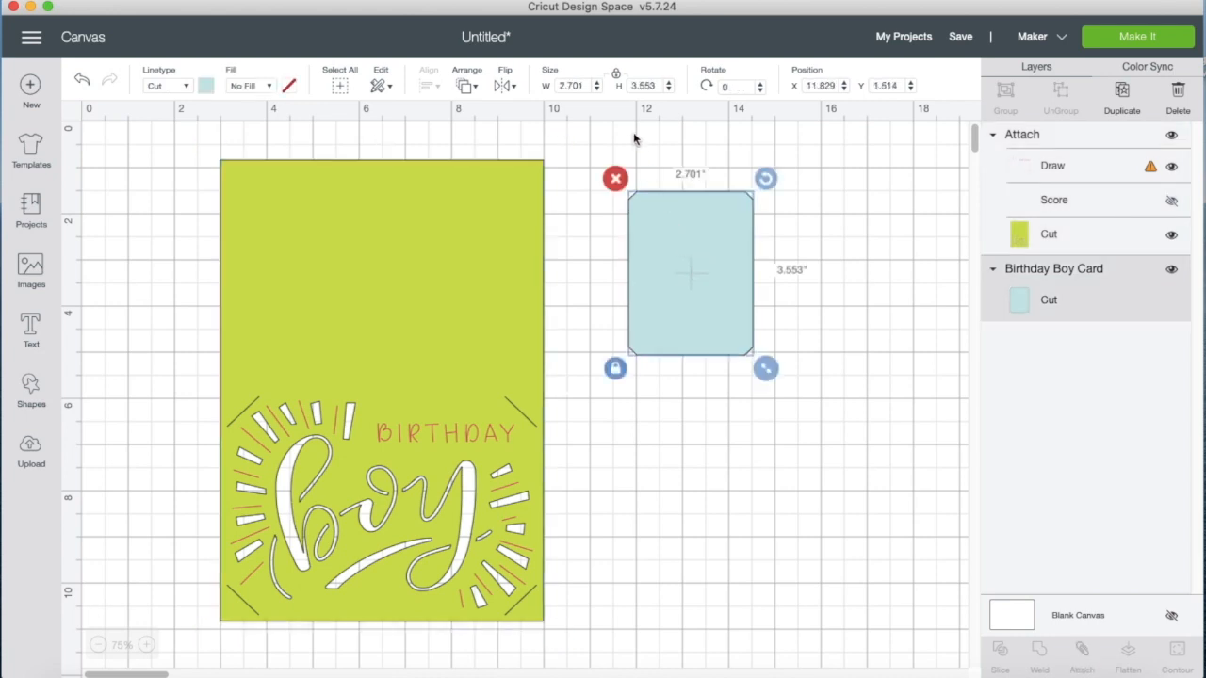
left_click(616, 75)
double_click(573, 86)
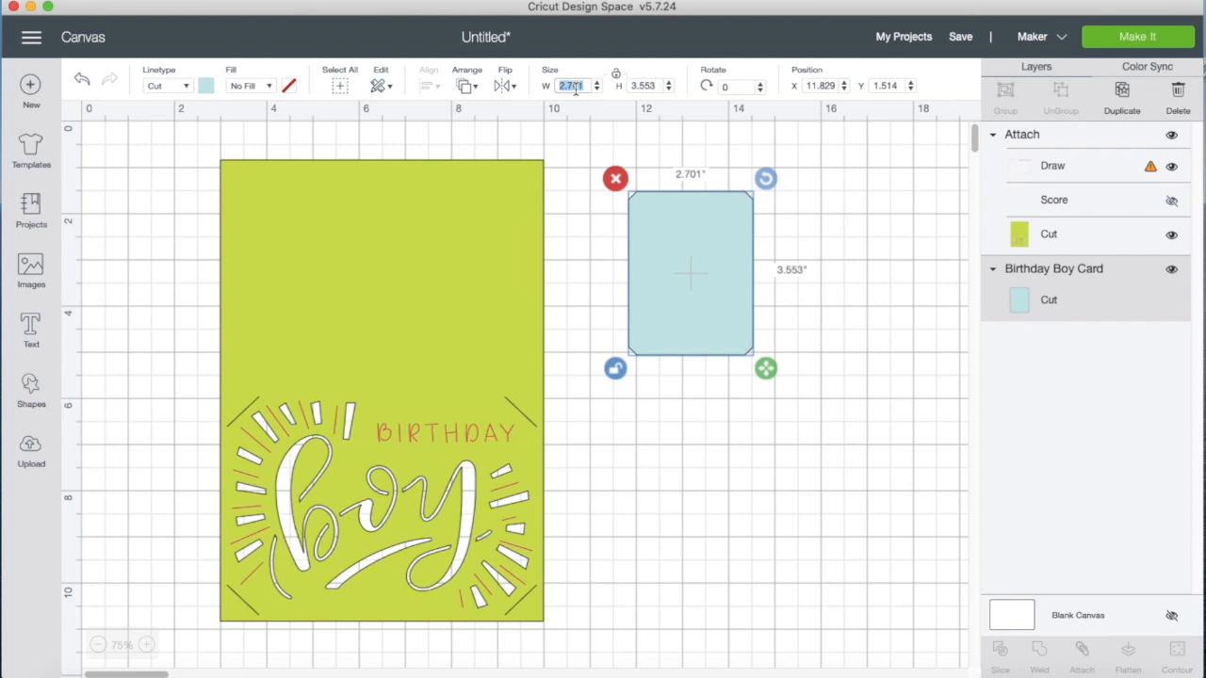
type("4.7")
key("Tab")
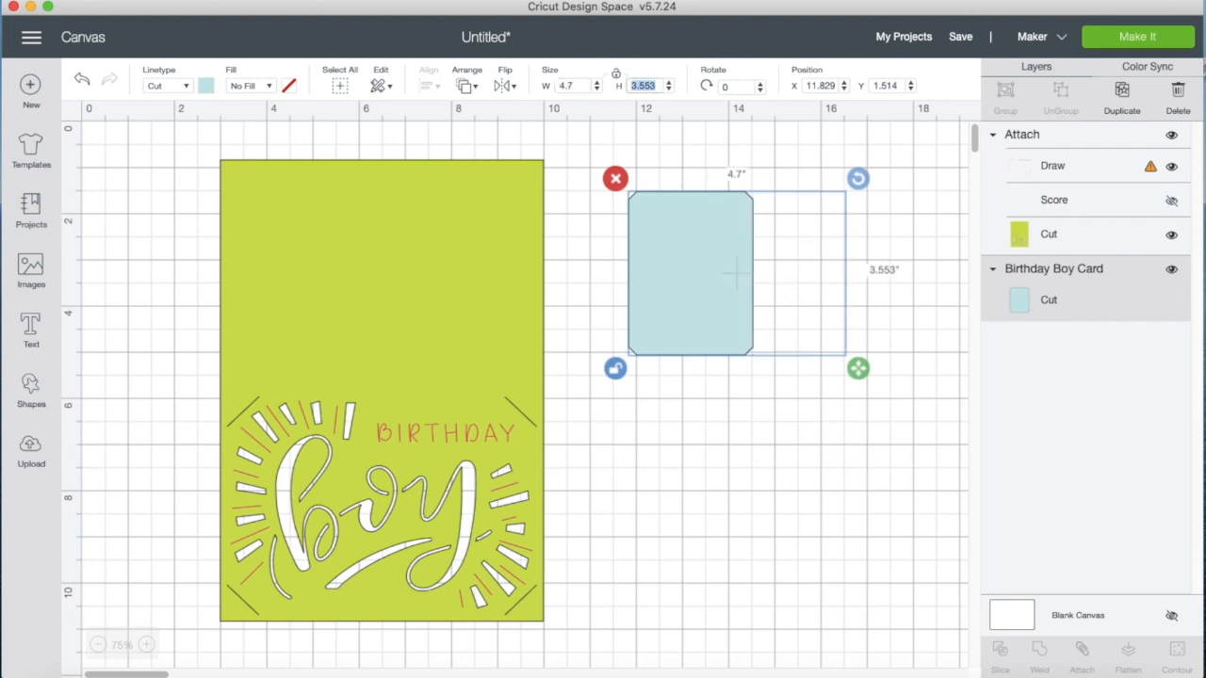
type("6.7")
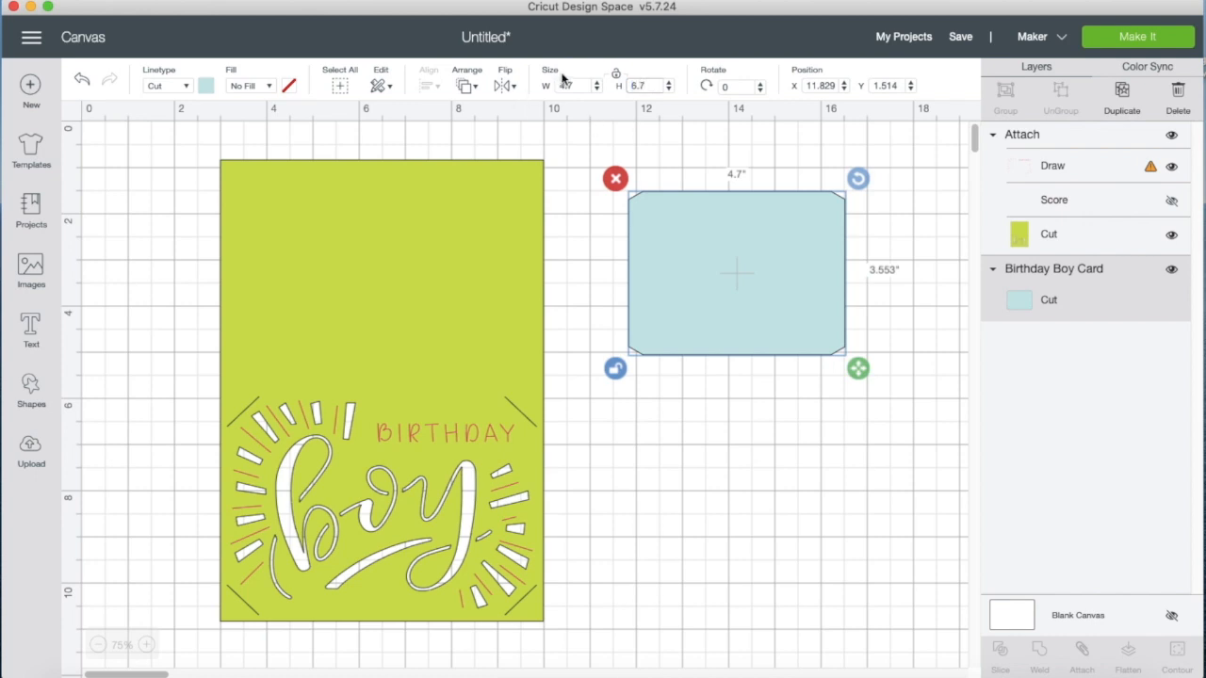
left_click(617, 75)
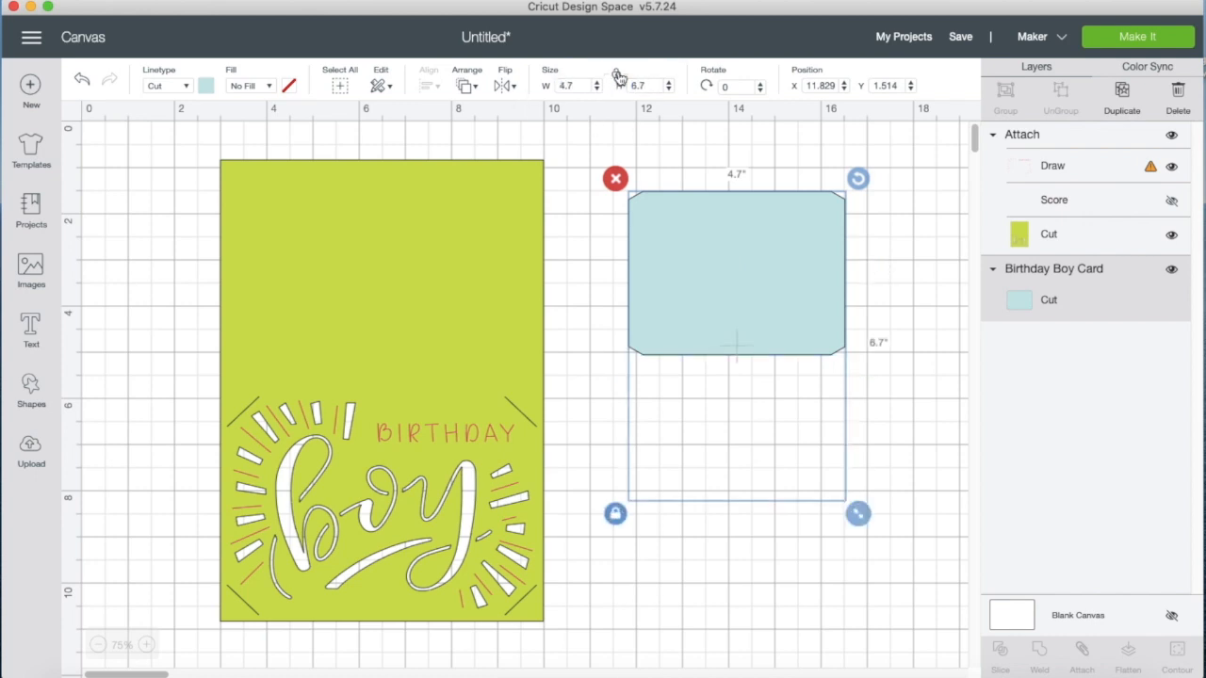
Try to send the resized card project to mat preparation for cutting
left_click(1155, 36)
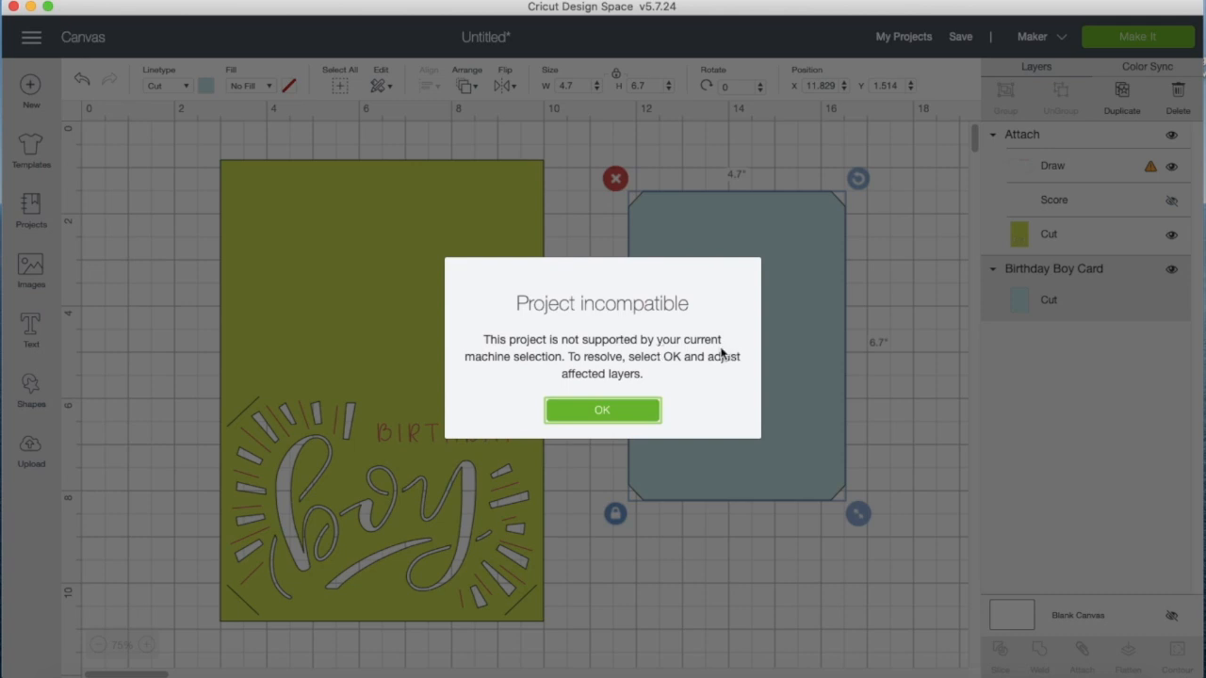
left_click(607, 413)
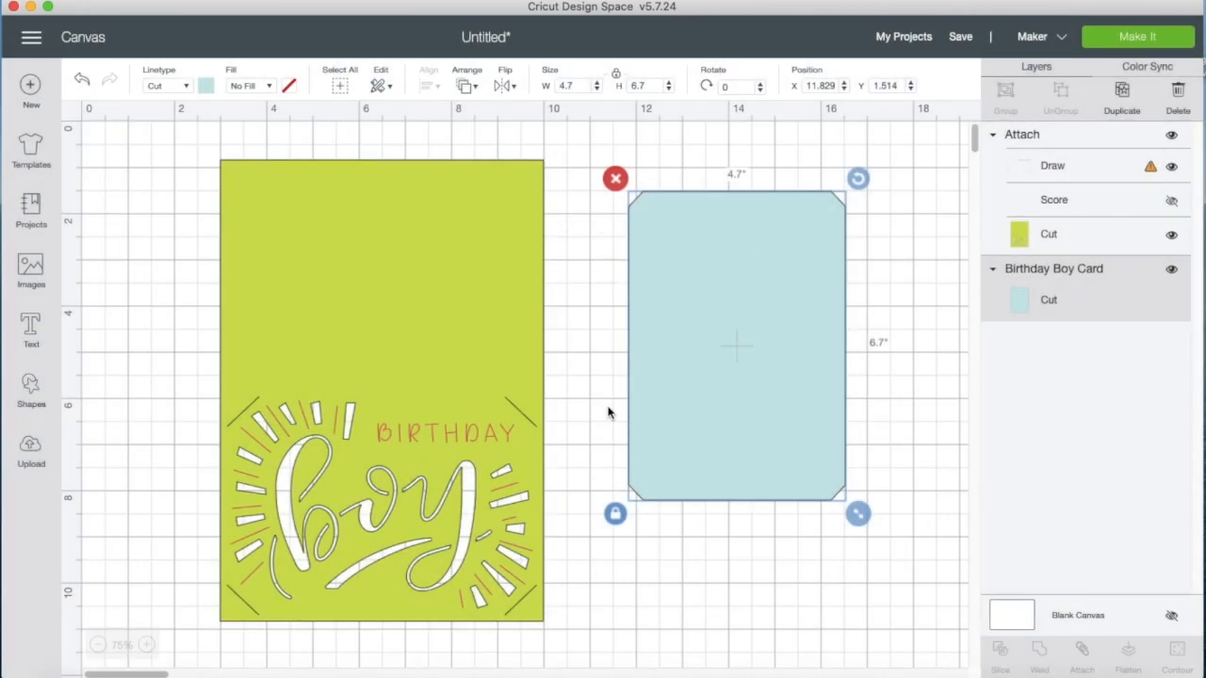
Assign the card's Draw layer the M - Marker (1mm) pen type in Silver (metallic)
left_click(1088, 166)
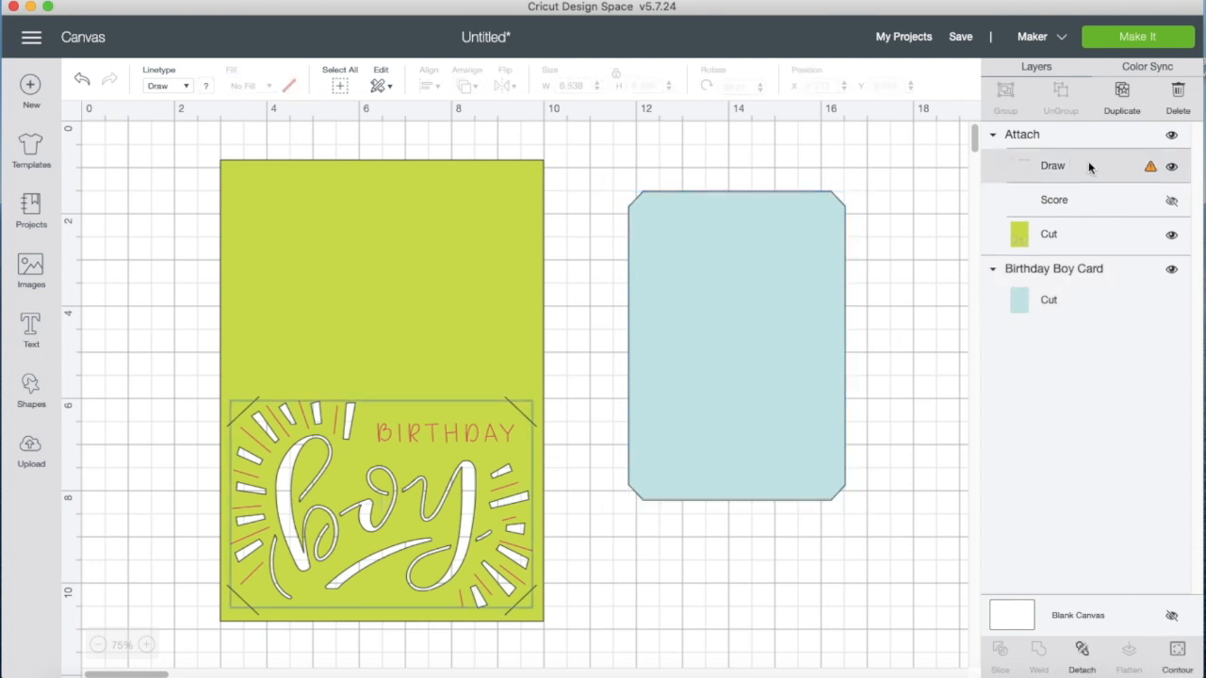
left_click(205, 86)
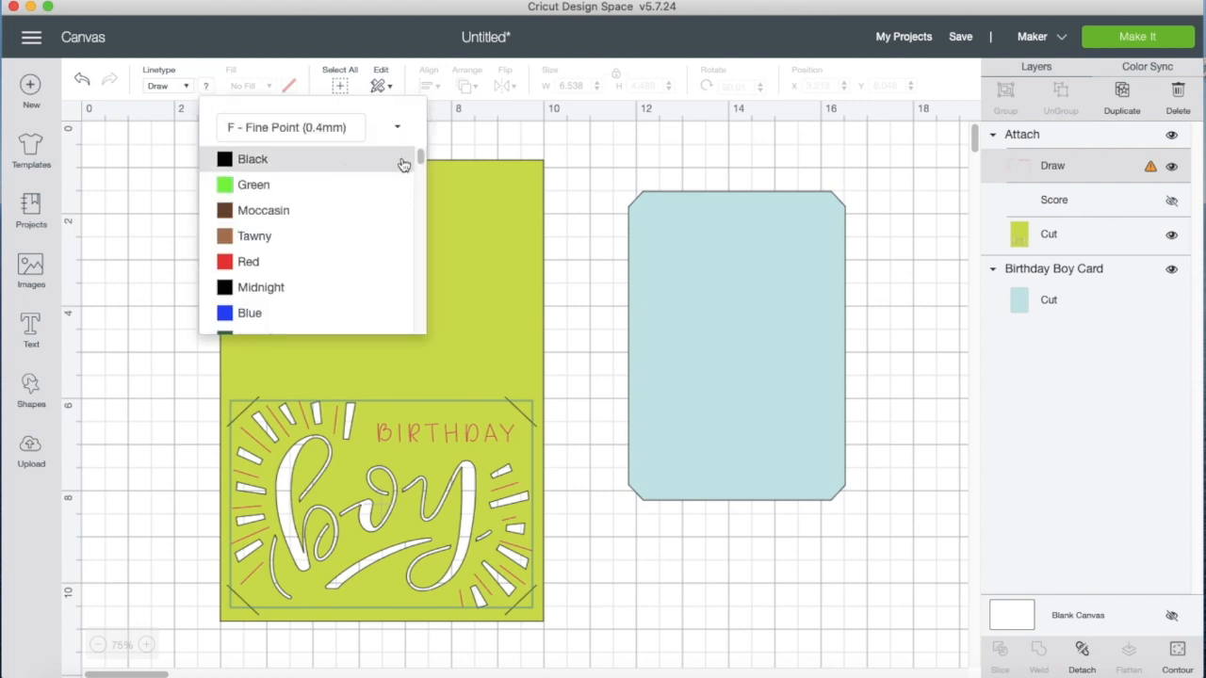
left_click(397, 128)
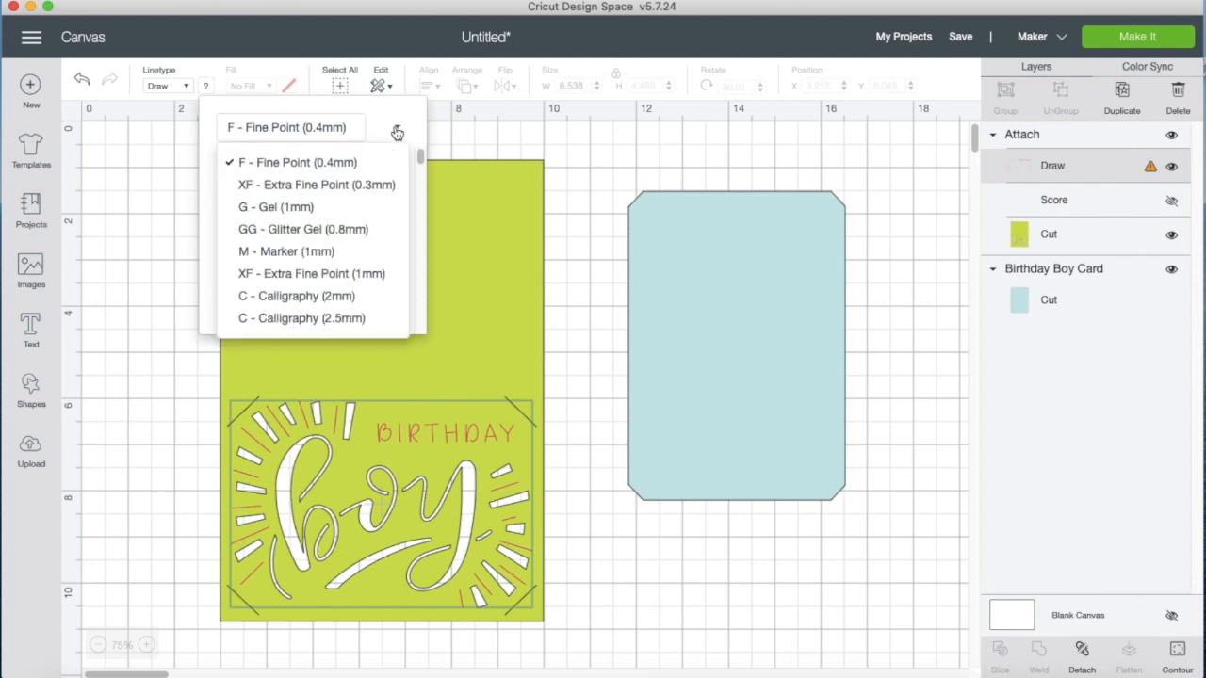
left_click(295, 252)
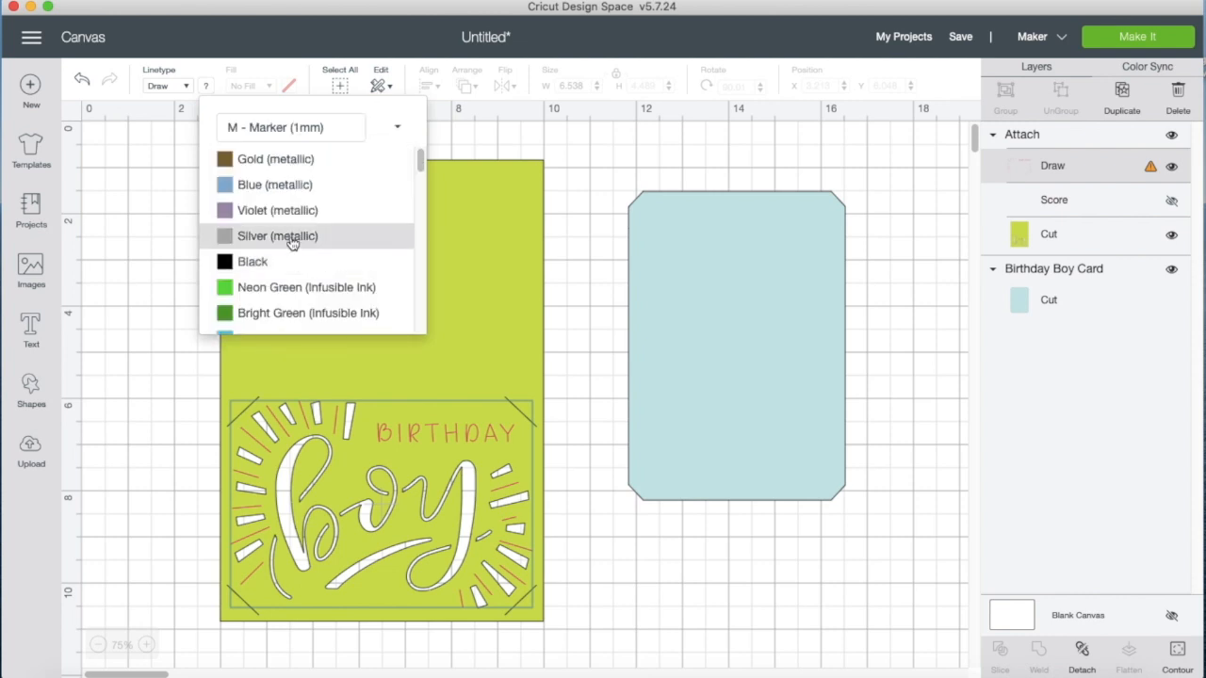
left_click(292, 243)
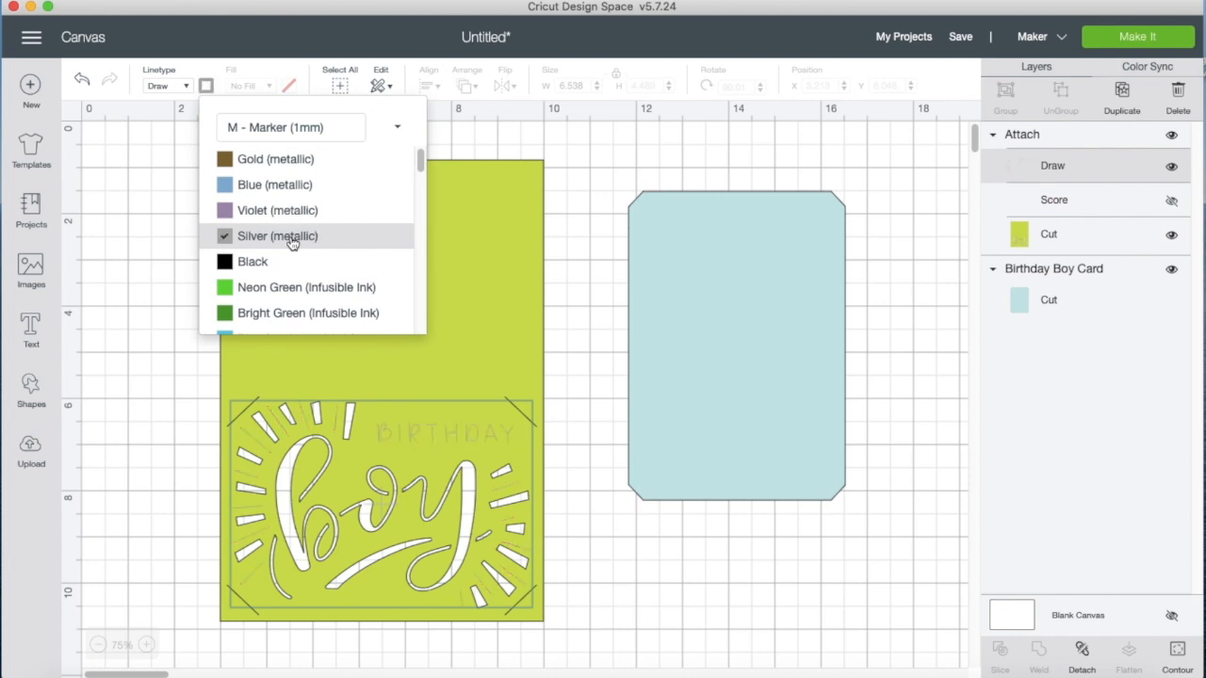
left_click(569, 264)
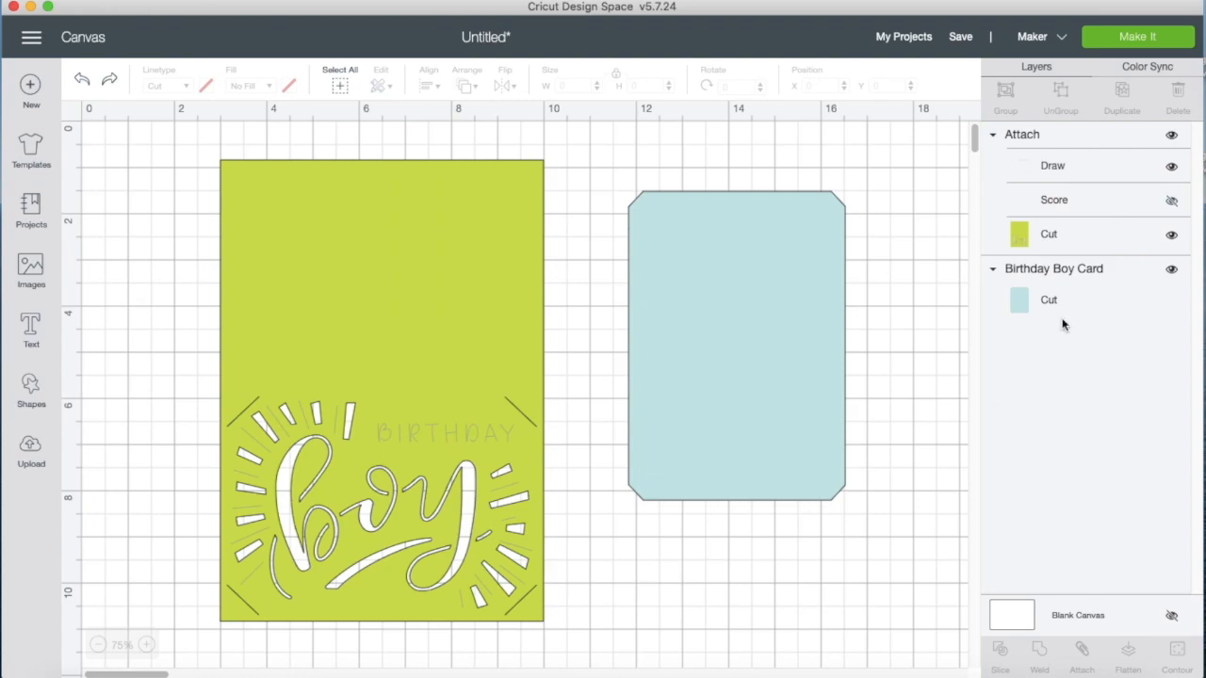
Send the project to mat preparation, rotate the green card 90° clockwise into the mat's upper-left grid corner, and check the insert's mat
left_click(1156, 39)
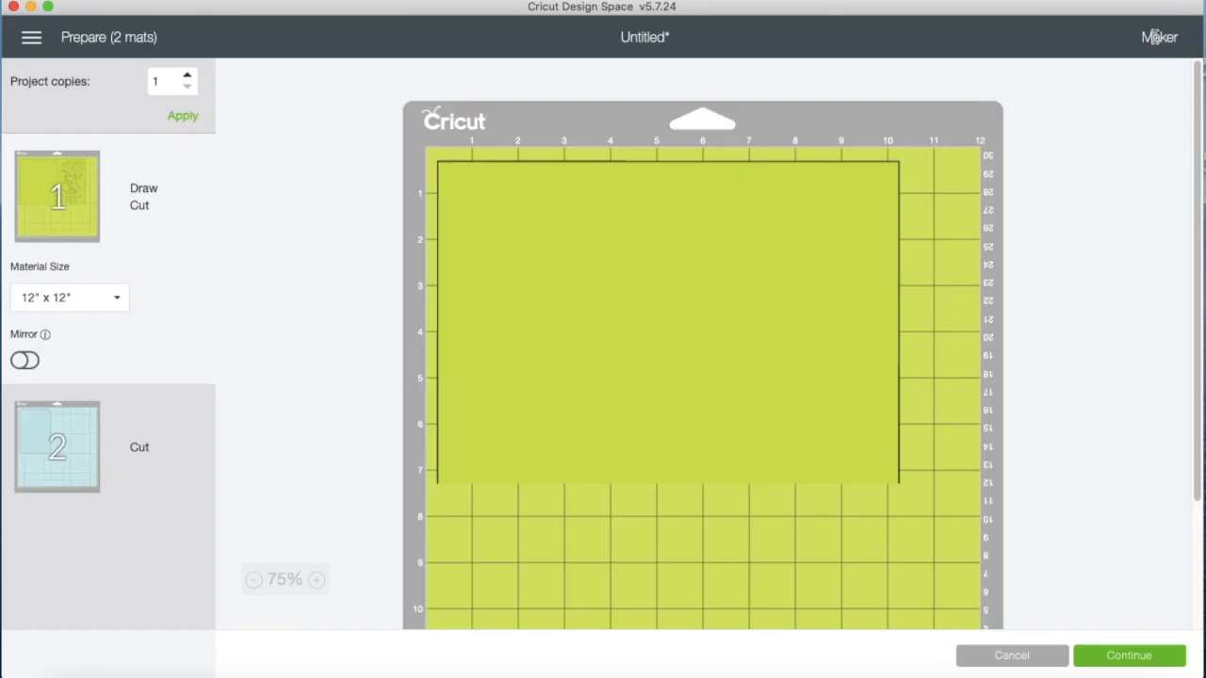
left_click(719, 335)
left_click_drag(910, 151, 797, 500)
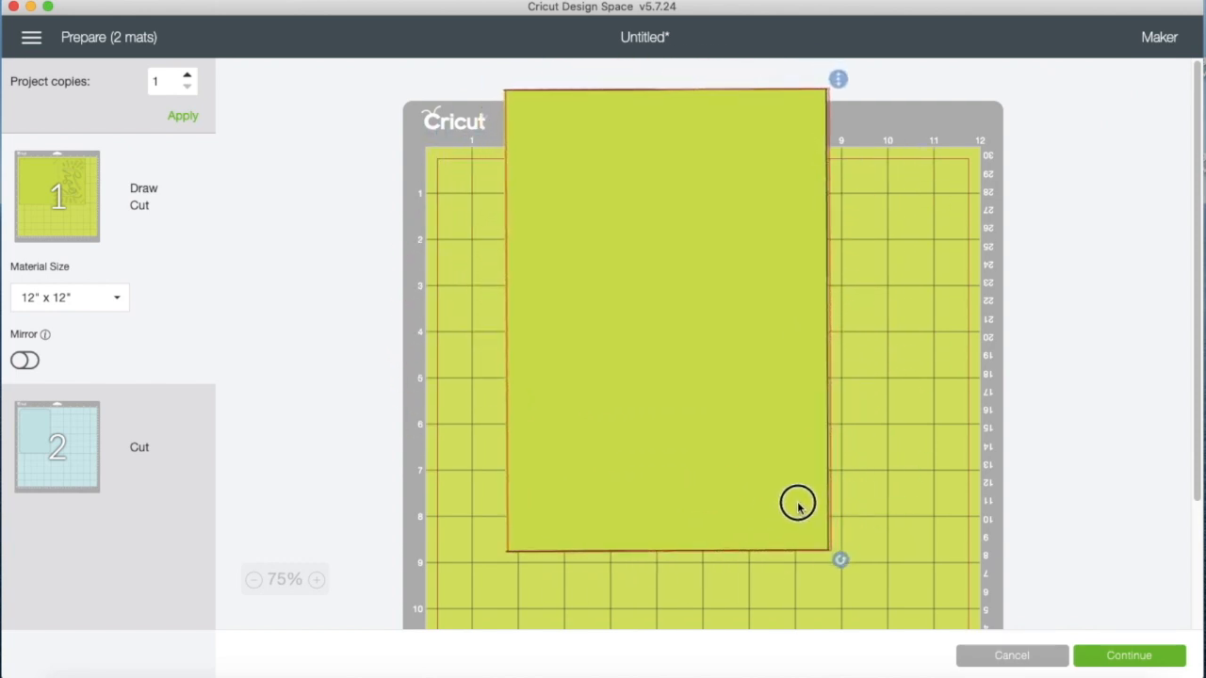
left_click_drag(679, 302, 590, 295)
scroll(590, 295, "down", 2)
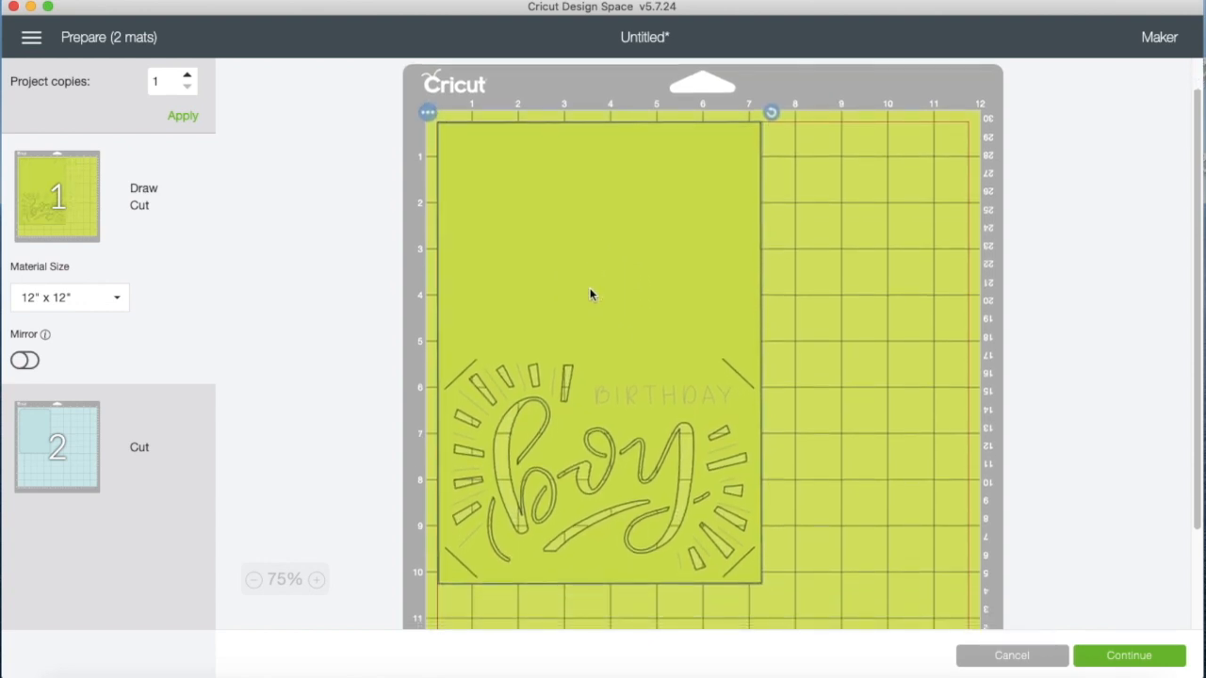
left_click(77, 470)
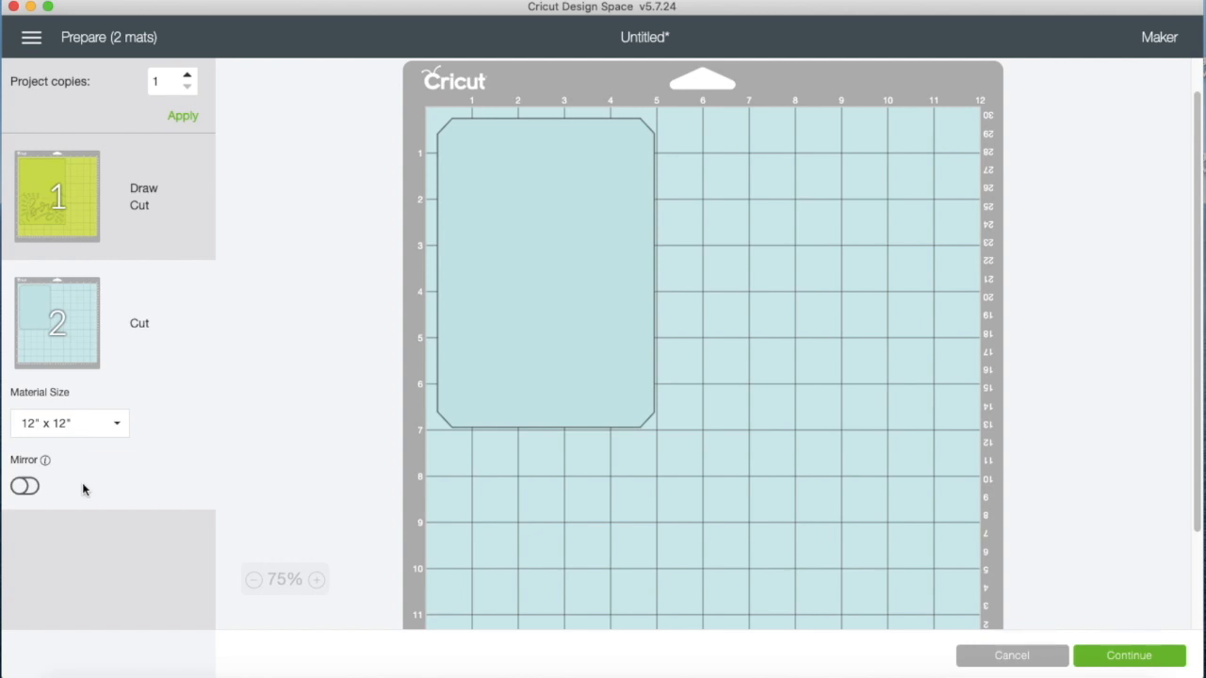
Continue to the make stage and set the green card's material to Cereal Box with More pressure
left_click(1131, 657)
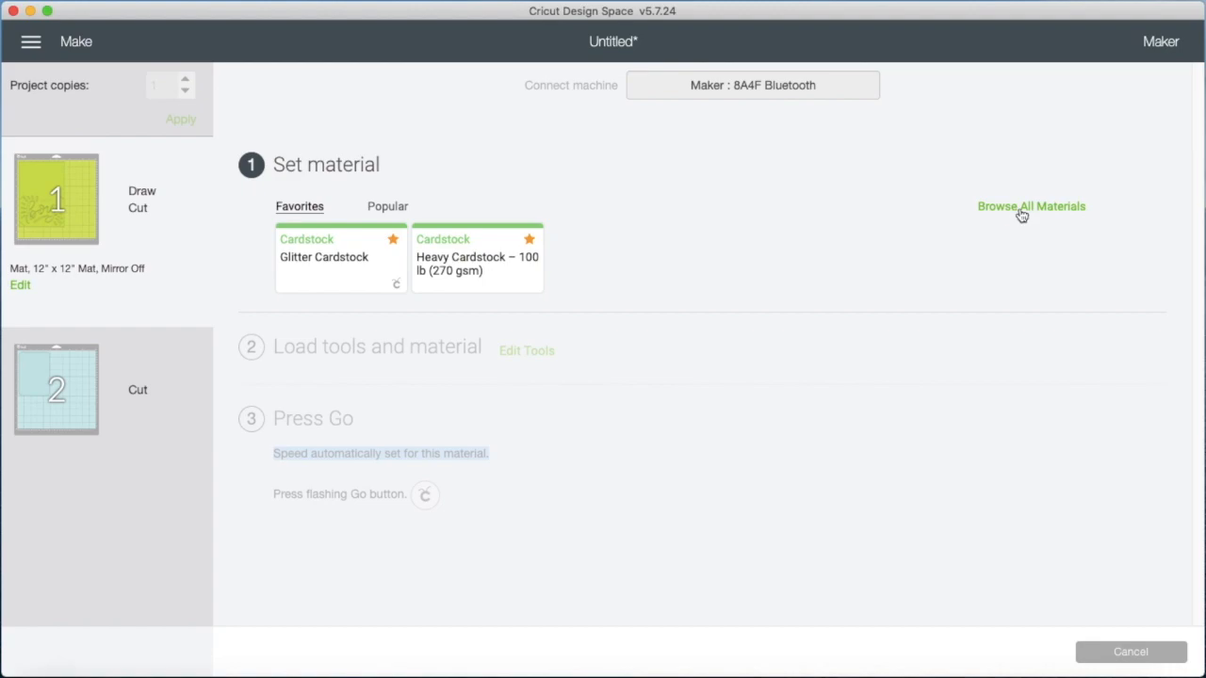
left_click(1021, 215)
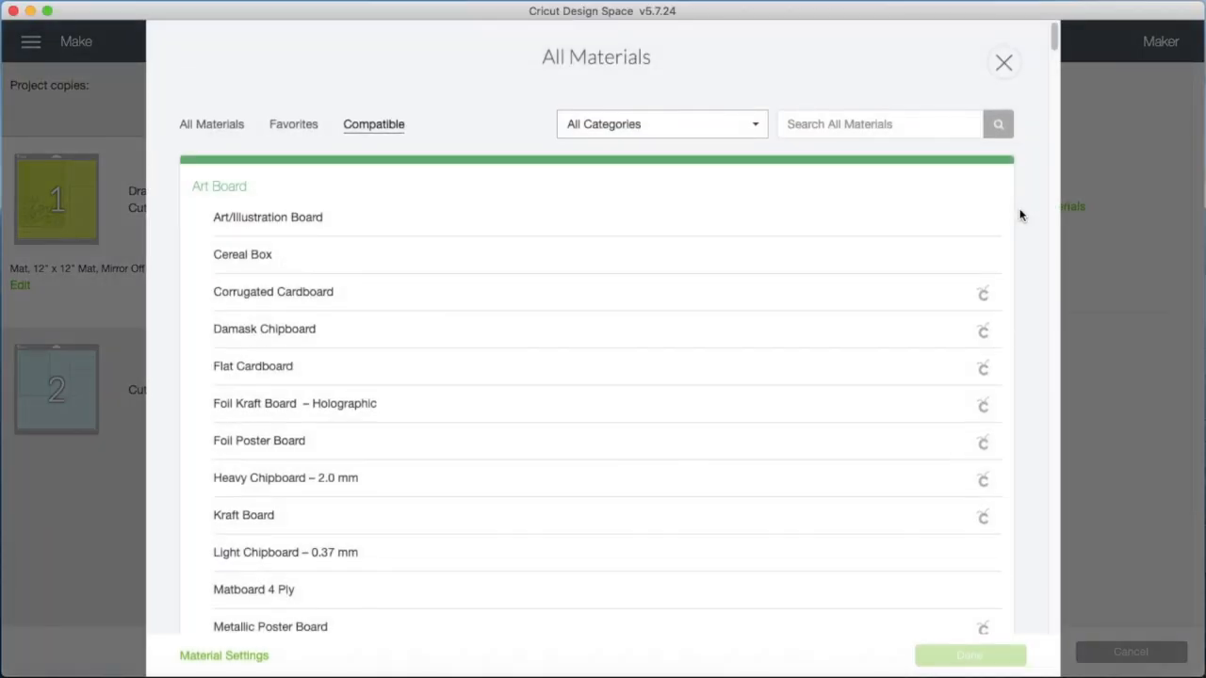
left_click(431, 254)
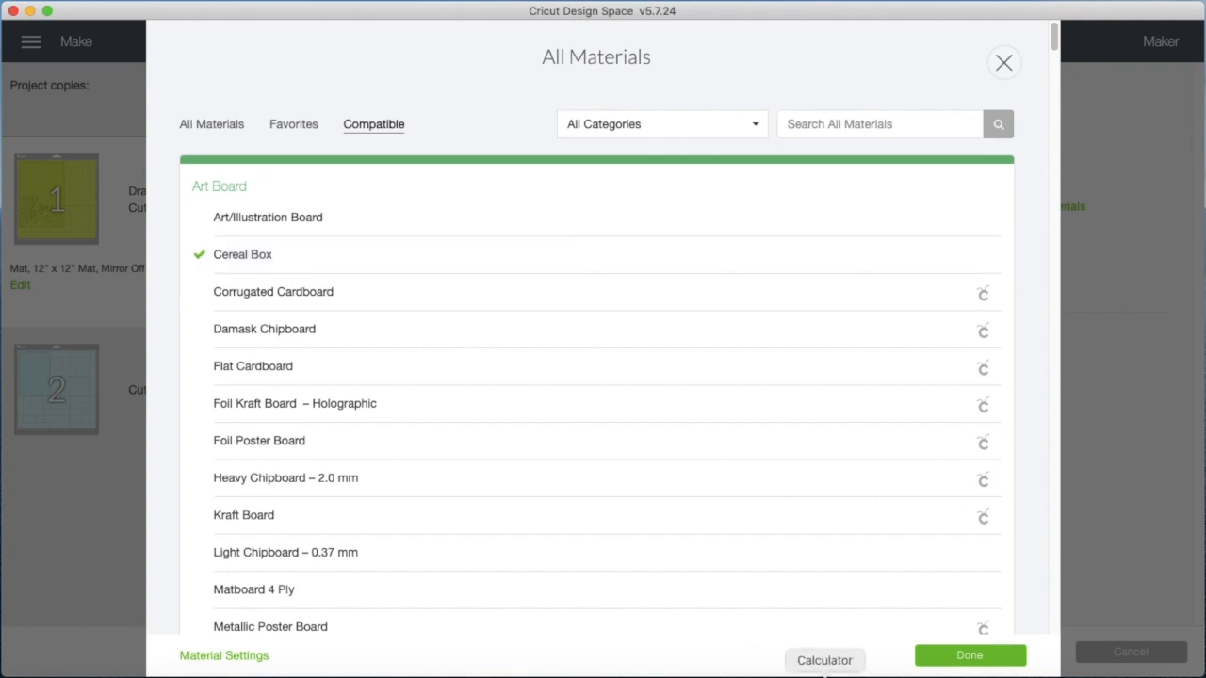
left_click(959, 656)
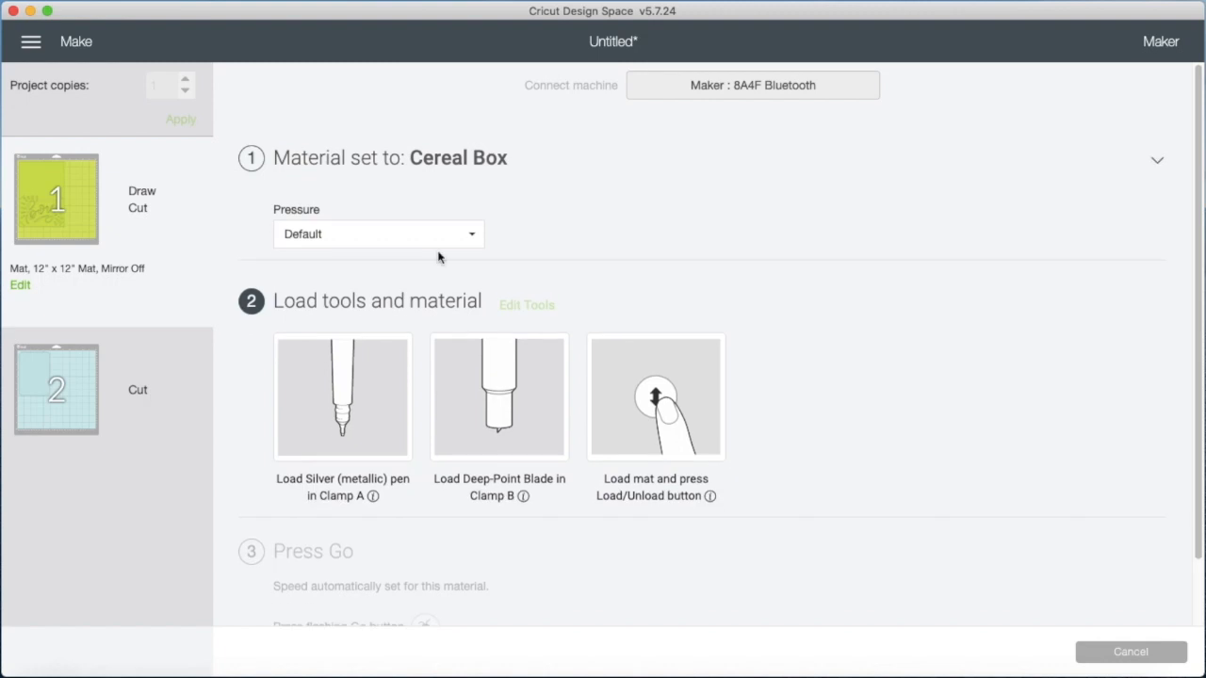
left_click(474, 238)
left_click(361, 269)
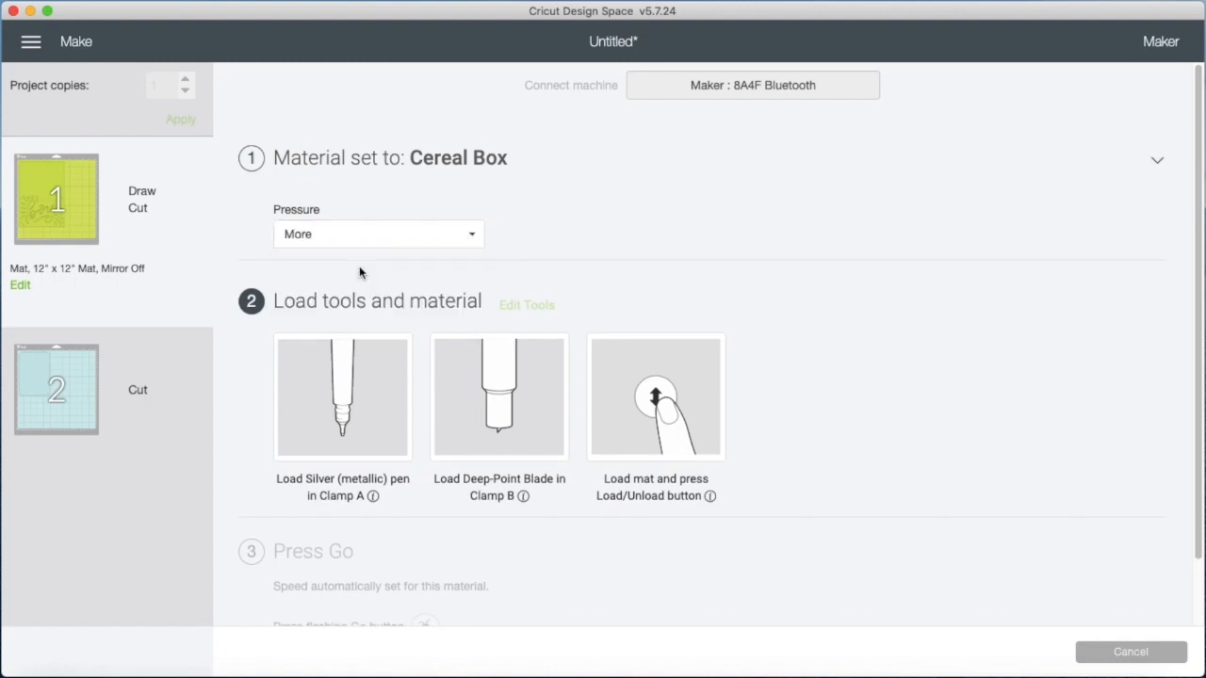